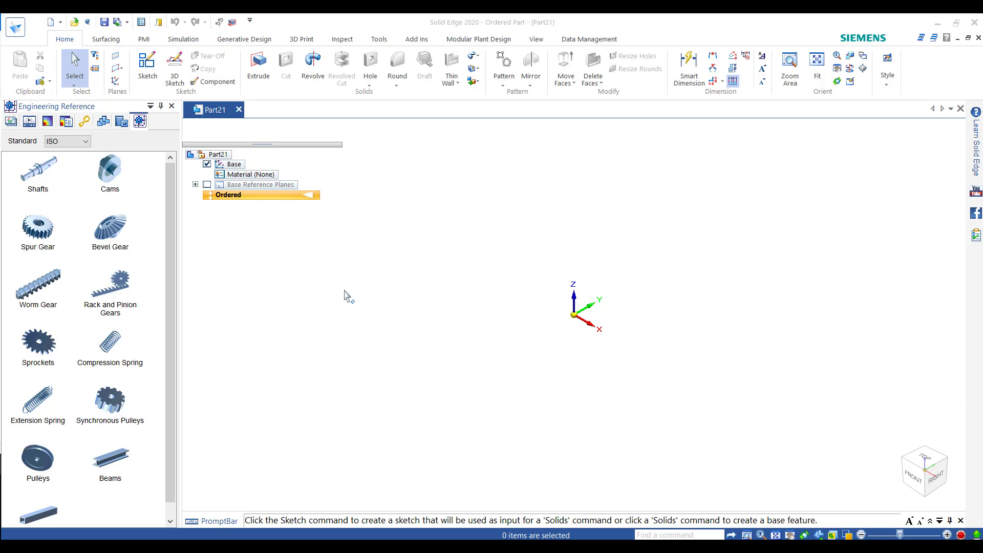
left_click(384, 39)
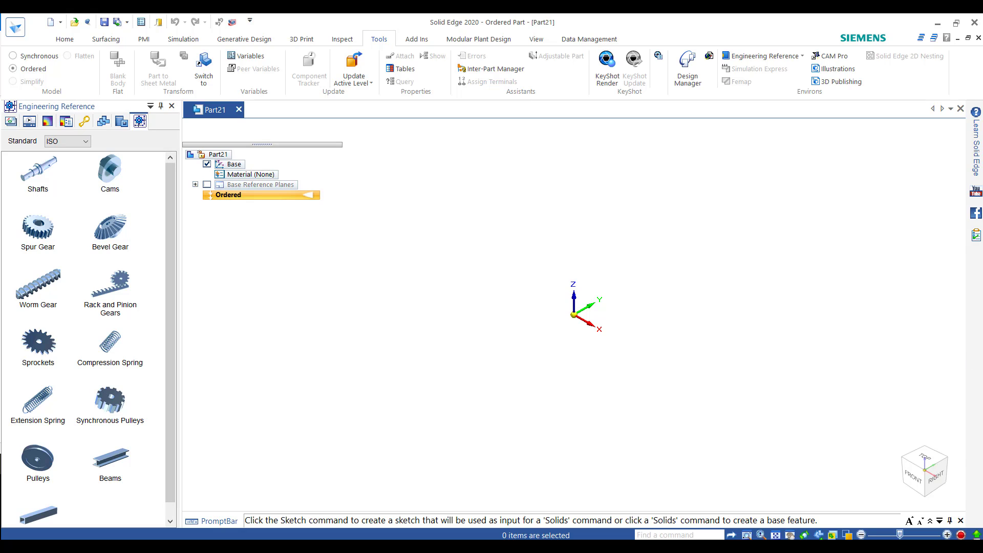
left_click(803, 56)
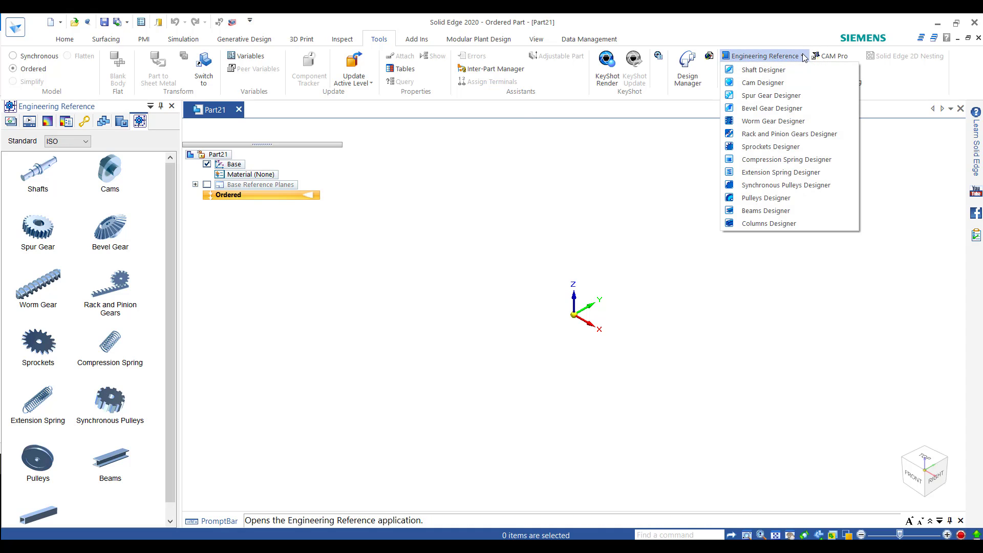
left_click(420, 202)
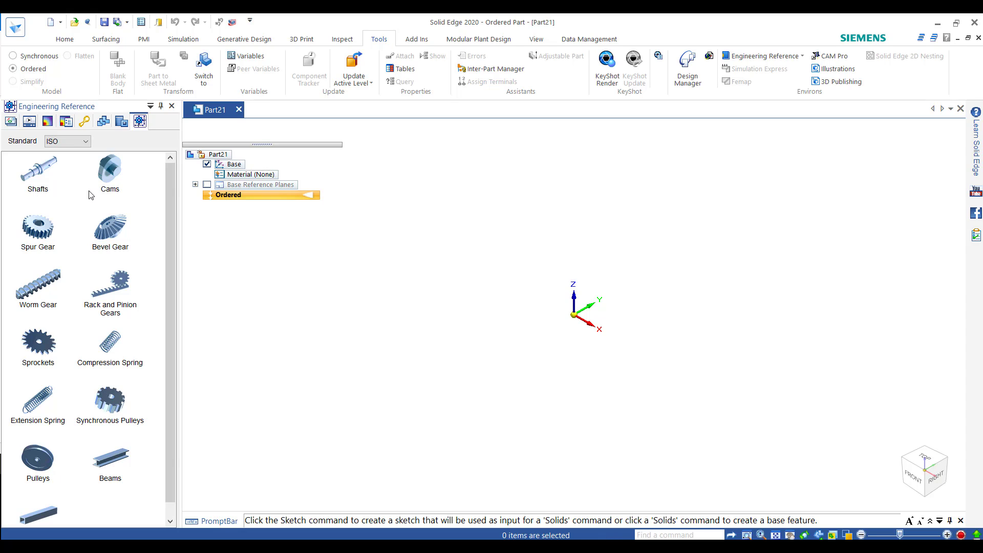
Step: Open the Shaft Designer from the engineering reference library and set the shaft material to Steel
double_click(37, 174)
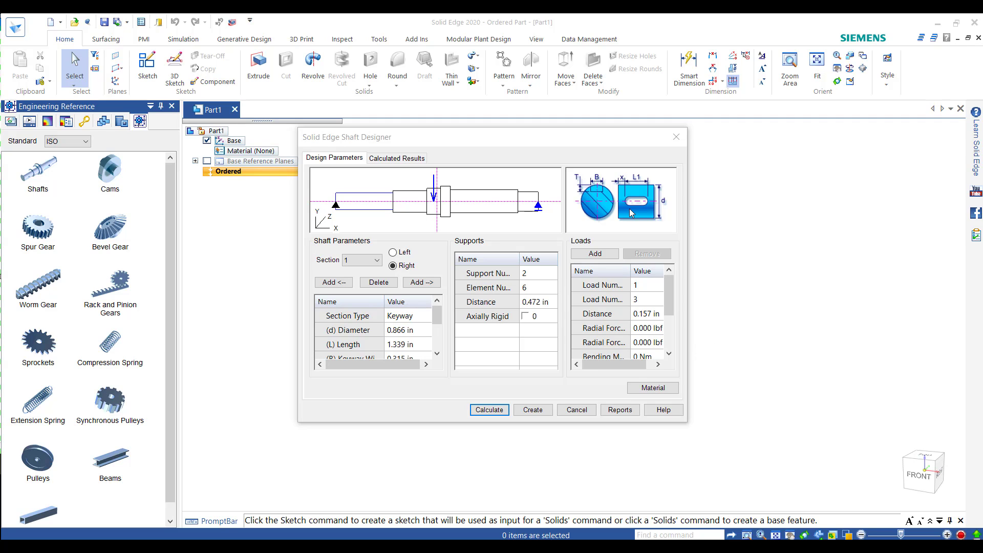
left_click(658, 388)
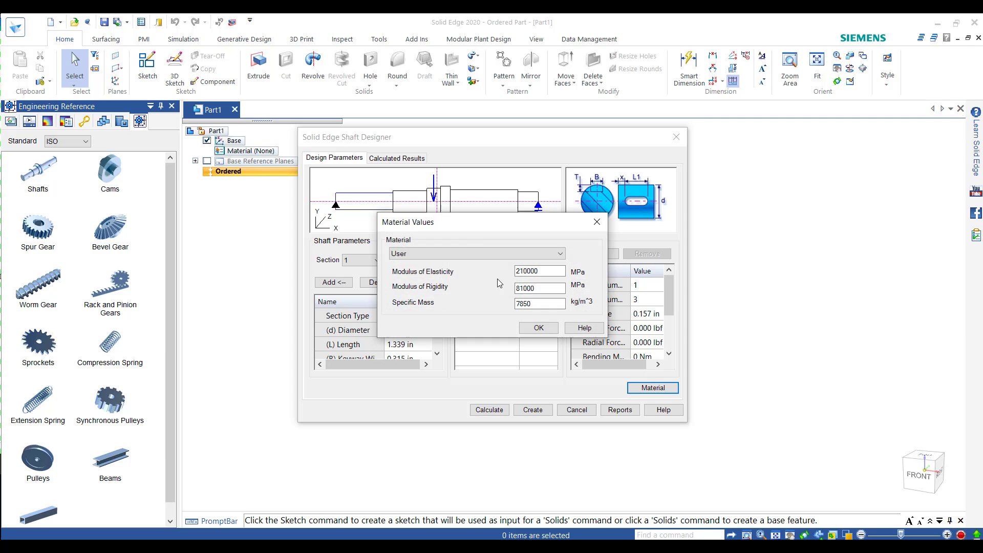
left_click(497, 256)
left_click(491, 290)
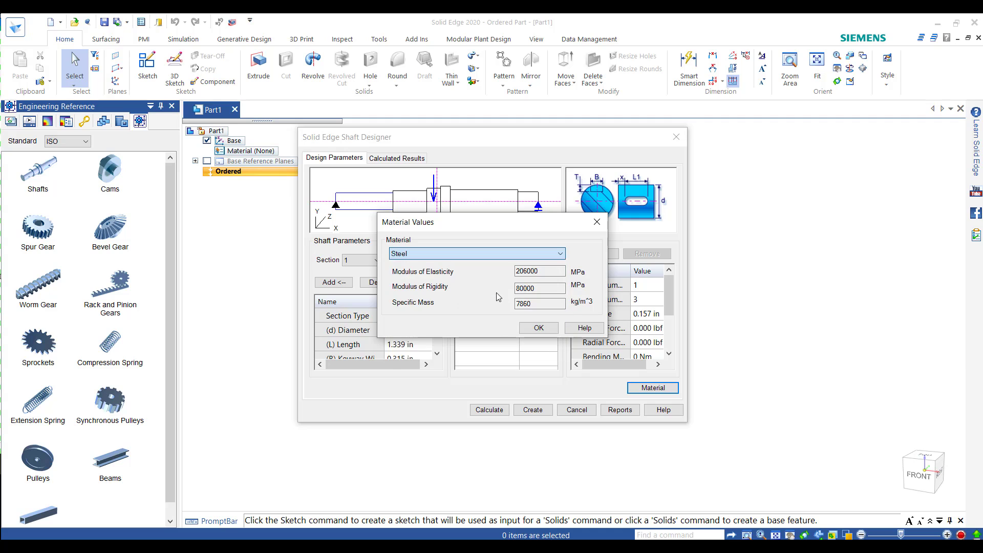
left_click(539, 330)
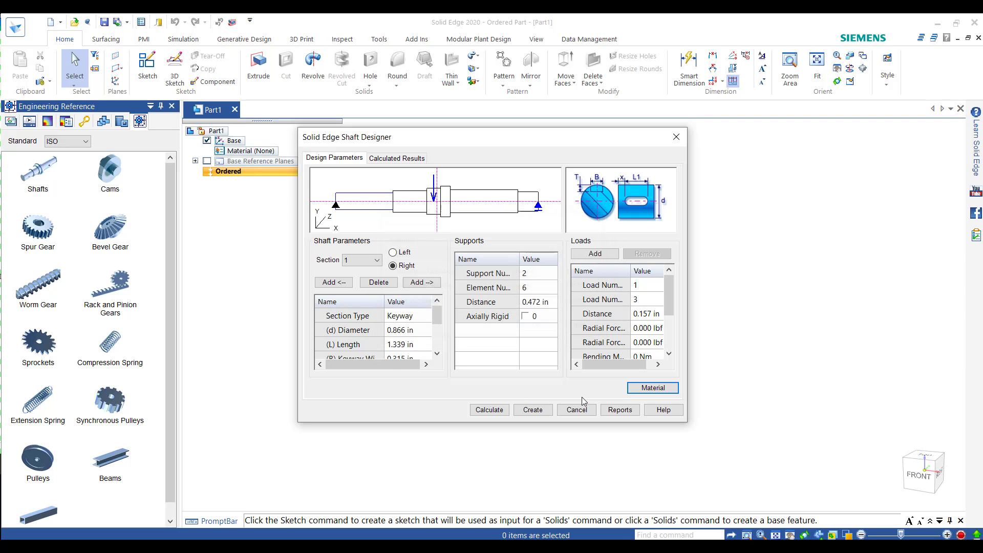
Step: Set the diameter of shaft section 1 to 1 in and its length to 2 in
left_click(413, 331)
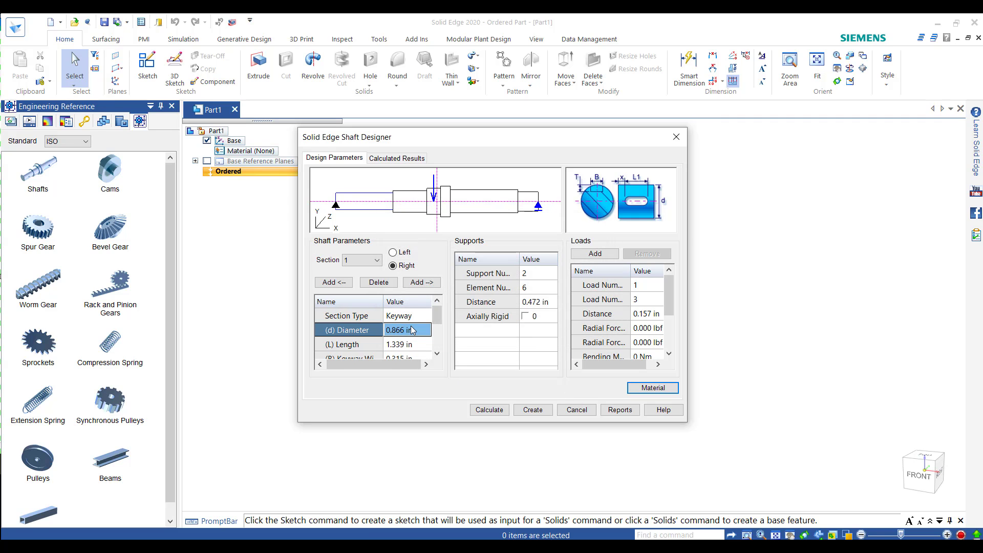
left_click(412, 330)
left_click_drag(412, 330, 376, 330)
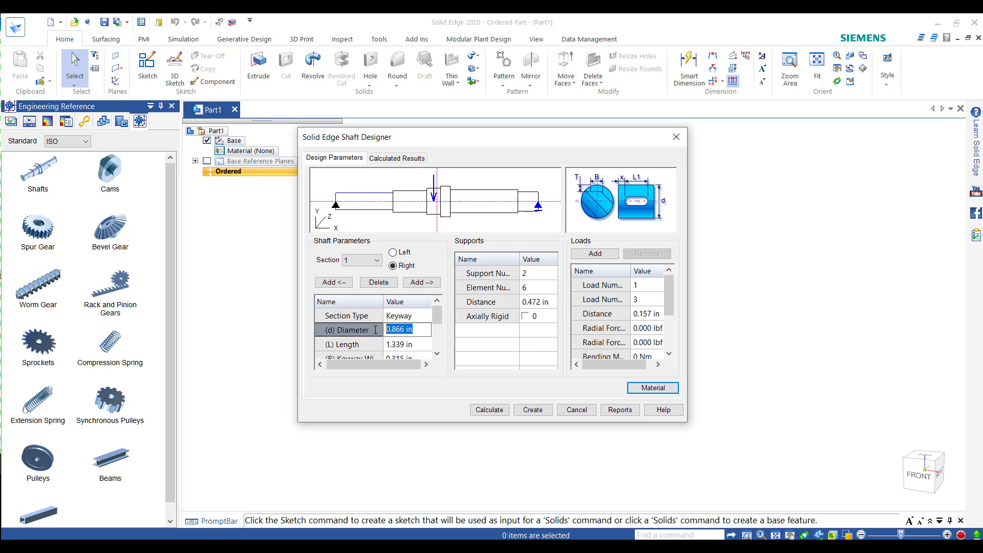
type("1")
left_click(413, 343)
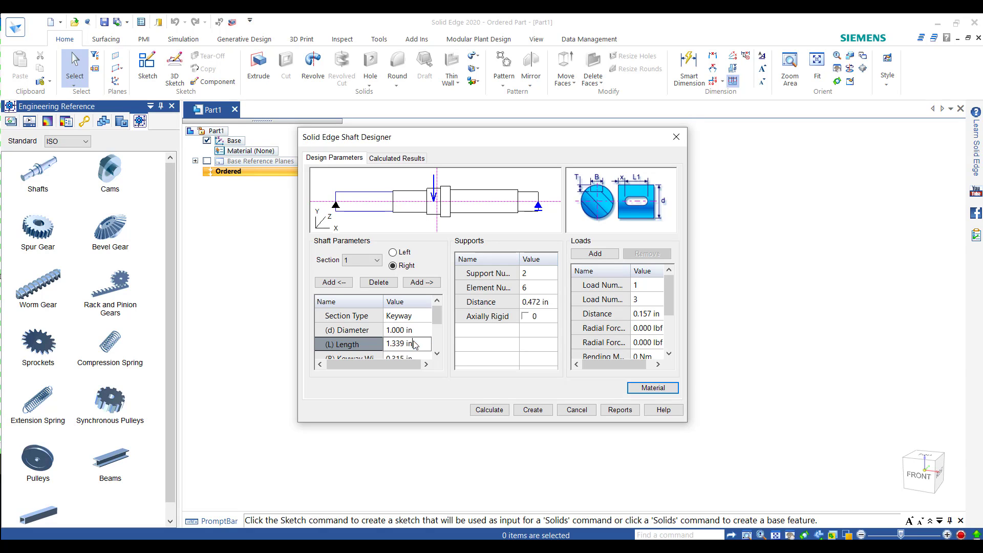
left_click_drag(414, 341, 379, 343)
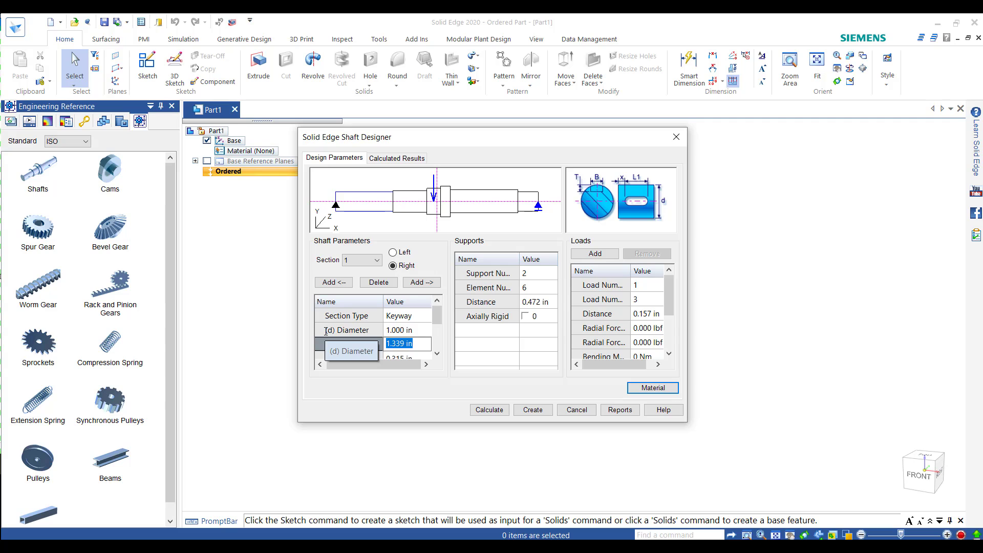
type("2")
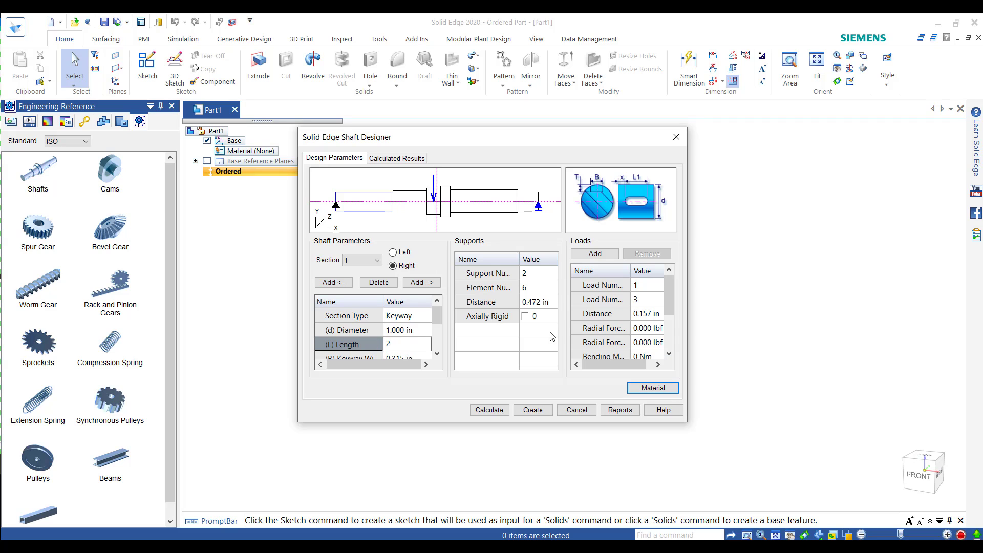
Step: Set the second radial force of load 1 to 2 lbf and calculate the shaft results
left_click(657, 343)
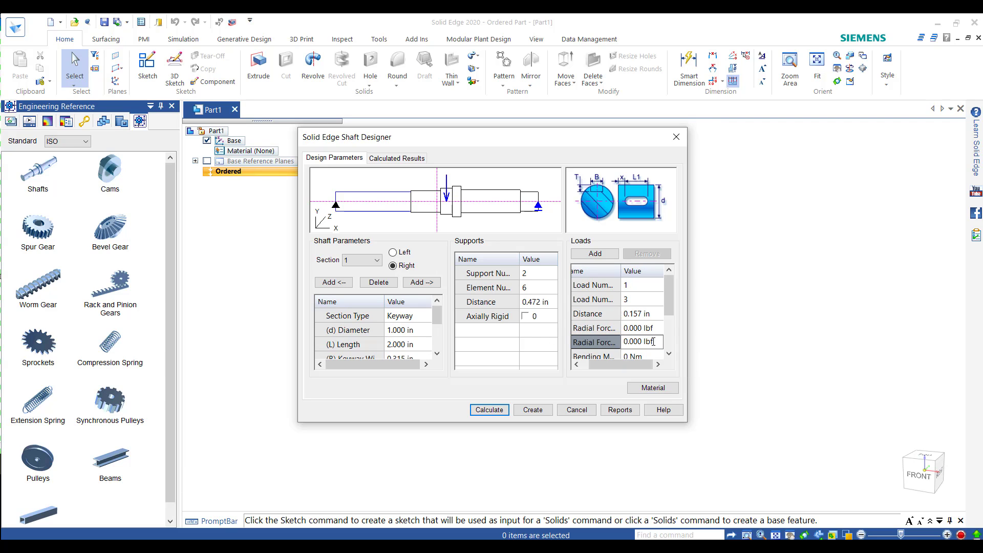
double_click(654, 341)
type("2")
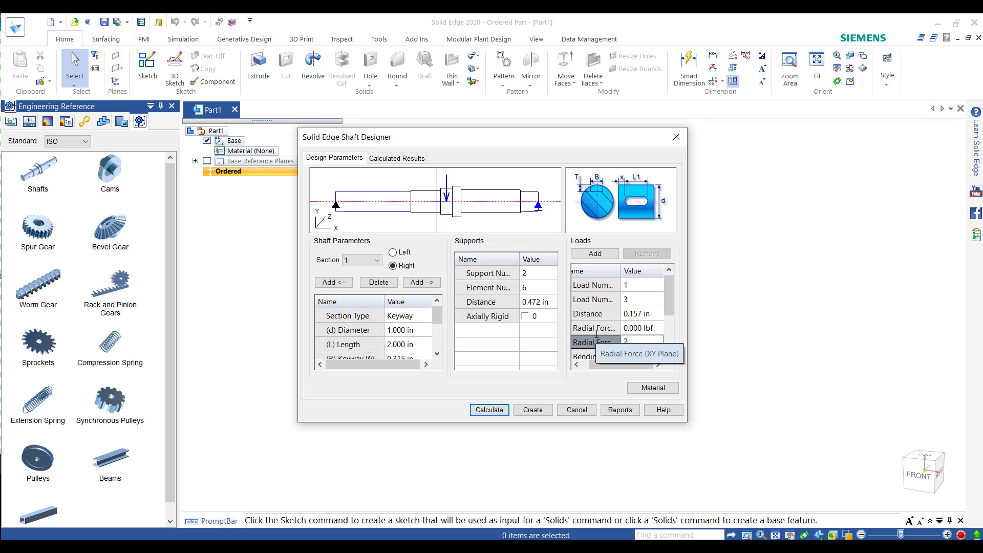
left_click(530, 349)
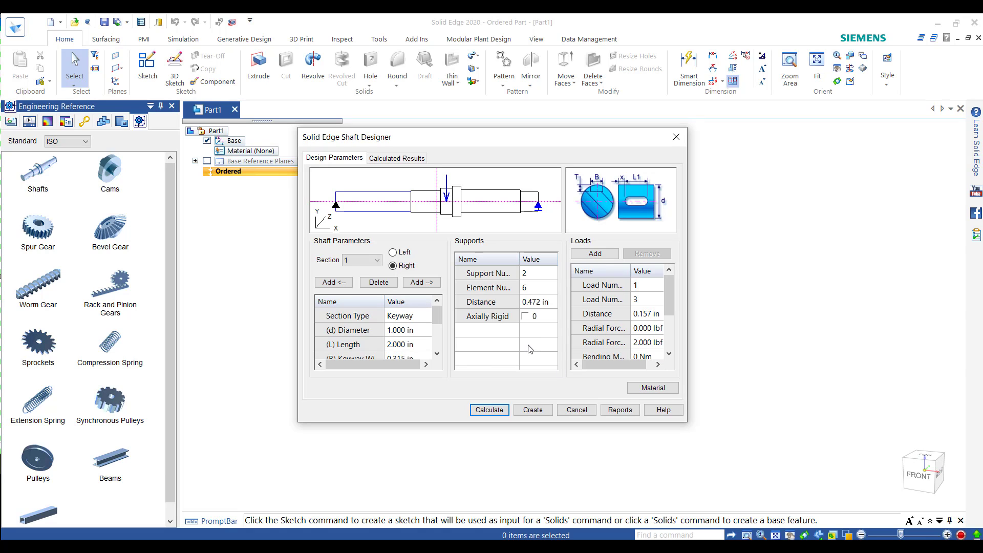
left_click(501, 411)
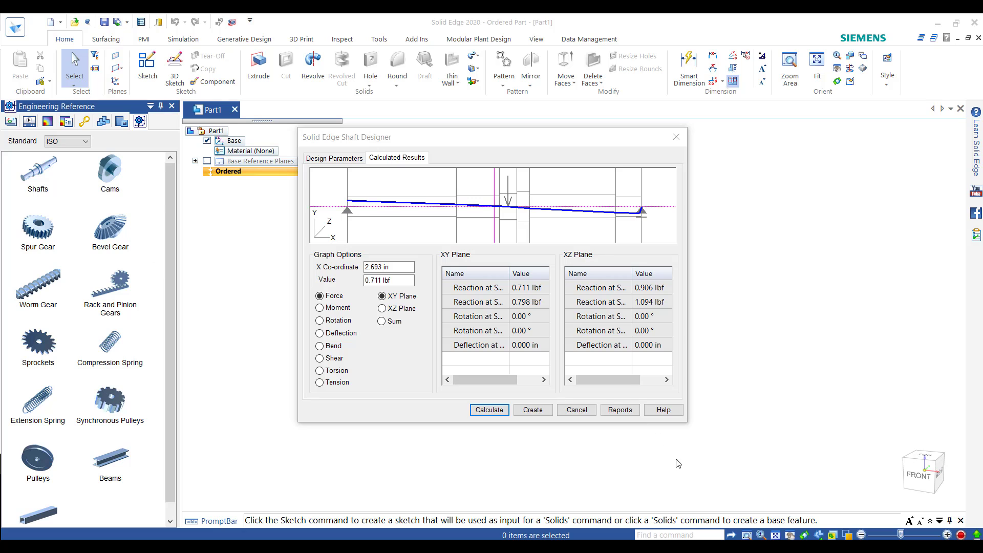
Step: Create the shaft part from the calculated design and save it on the Desktop as test_1
left_click(531, 410)
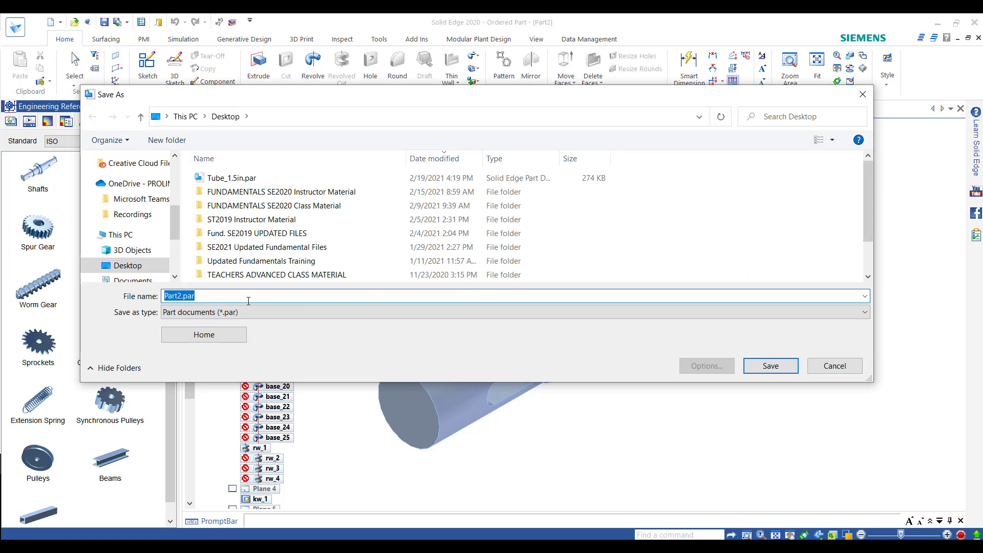
type("test")
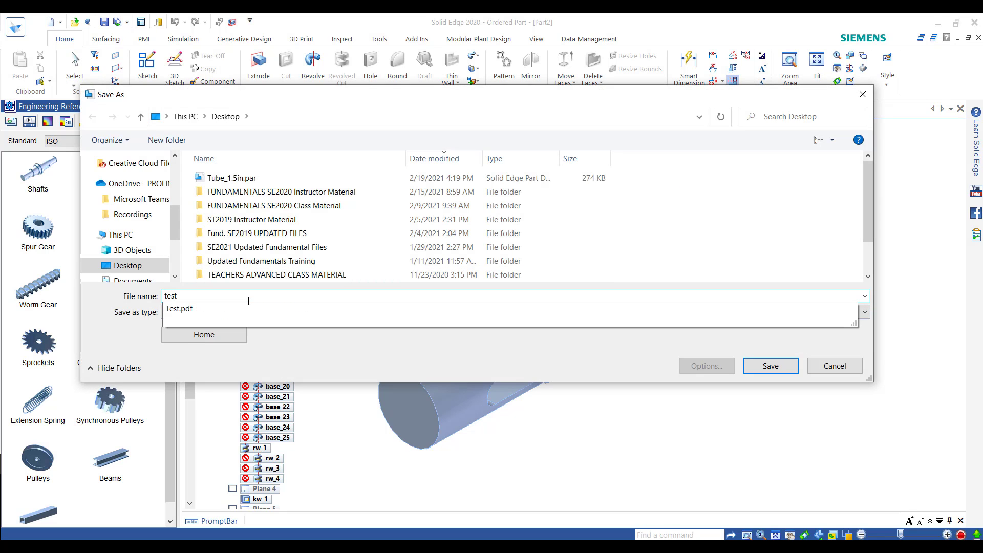
type("-")
key("BackSpace")
type("_1")
key("Return")
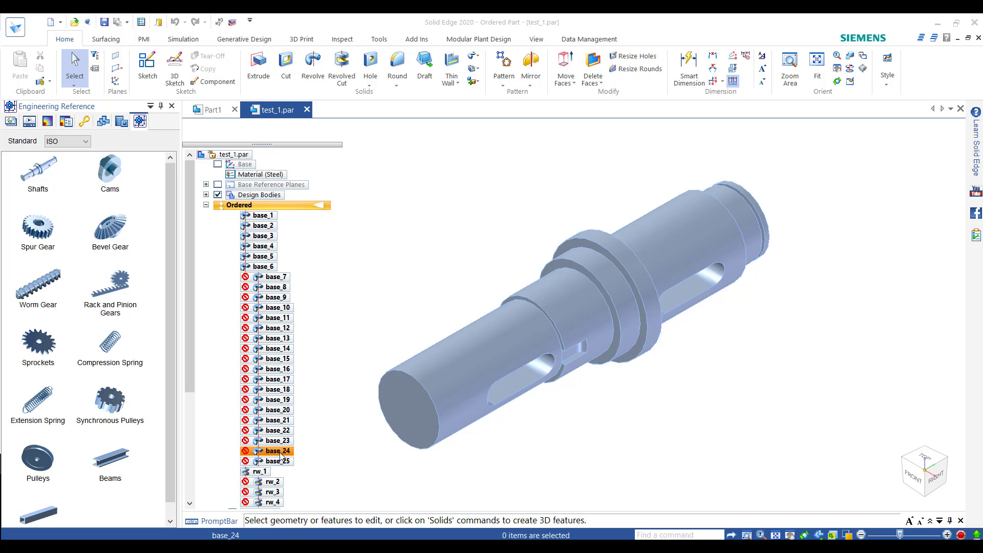
Step: Create an assembly of the shaft with the ansi inch assembly.asm template, closing the current part, and save it under its default name
scroll(325, 323, "up", 5)
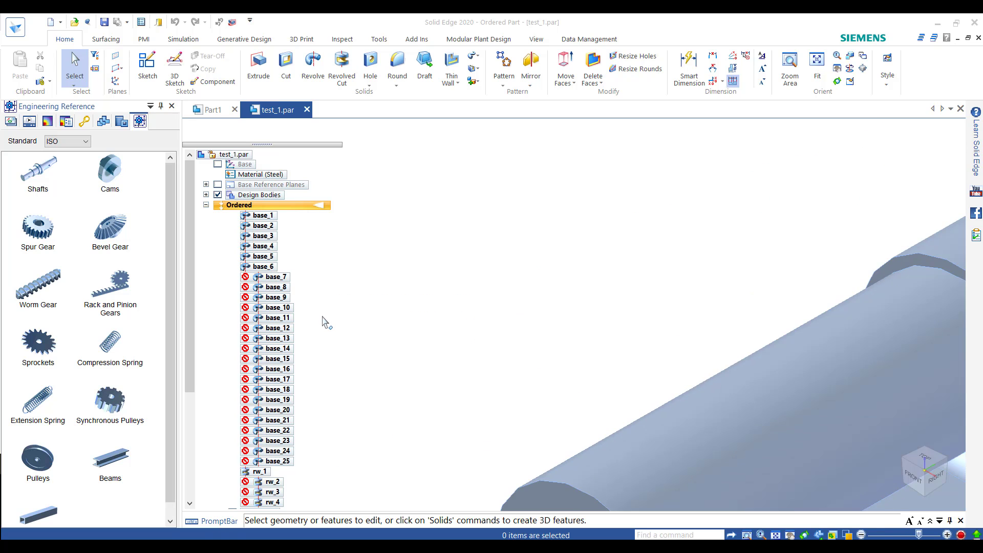
scroll(325, 323, "down", 5)
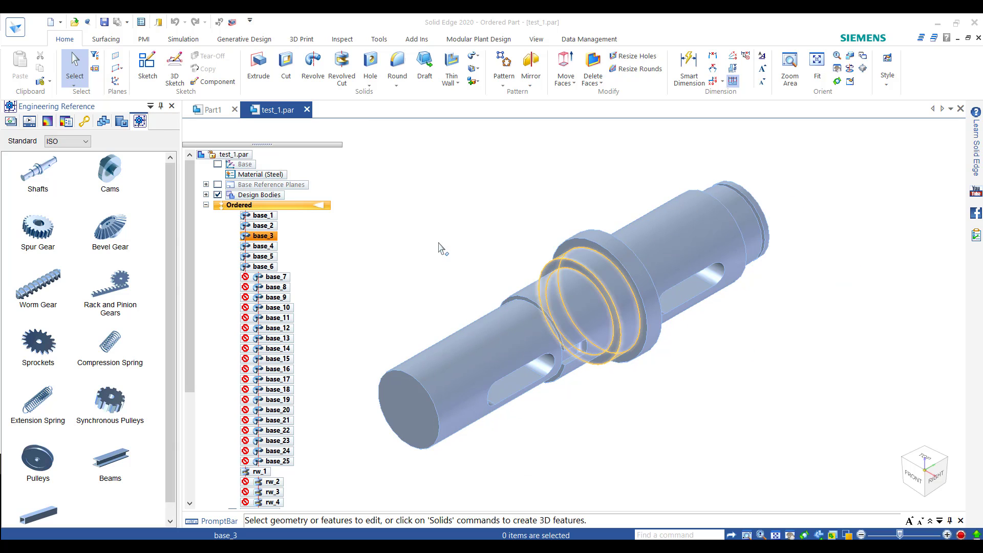
left_click(60, 23)
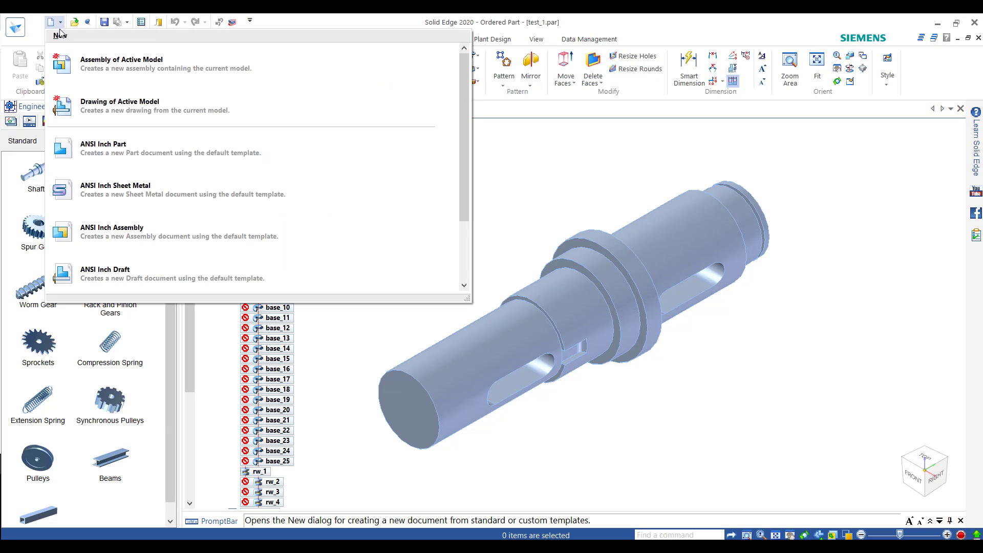
left_click(160, 72)
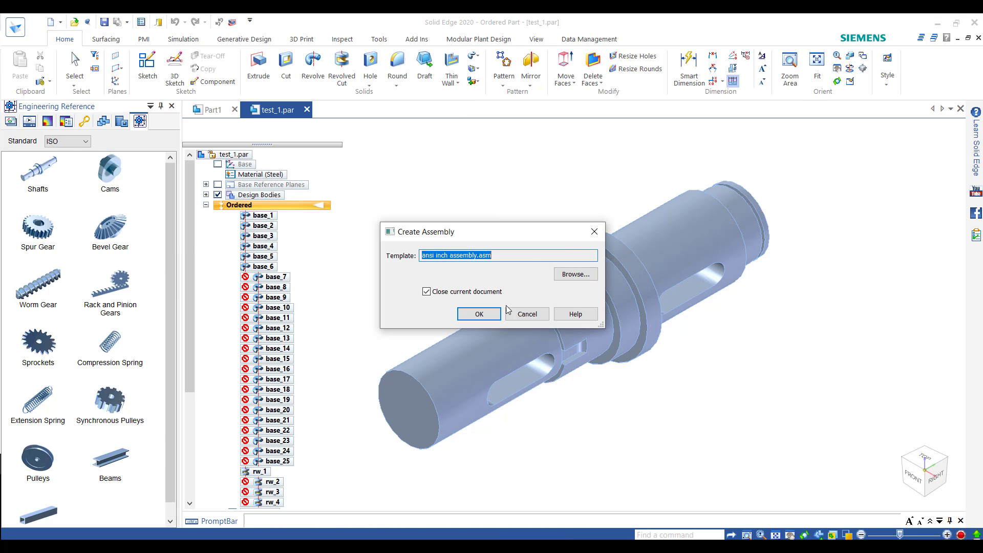
left_click(479, 314)
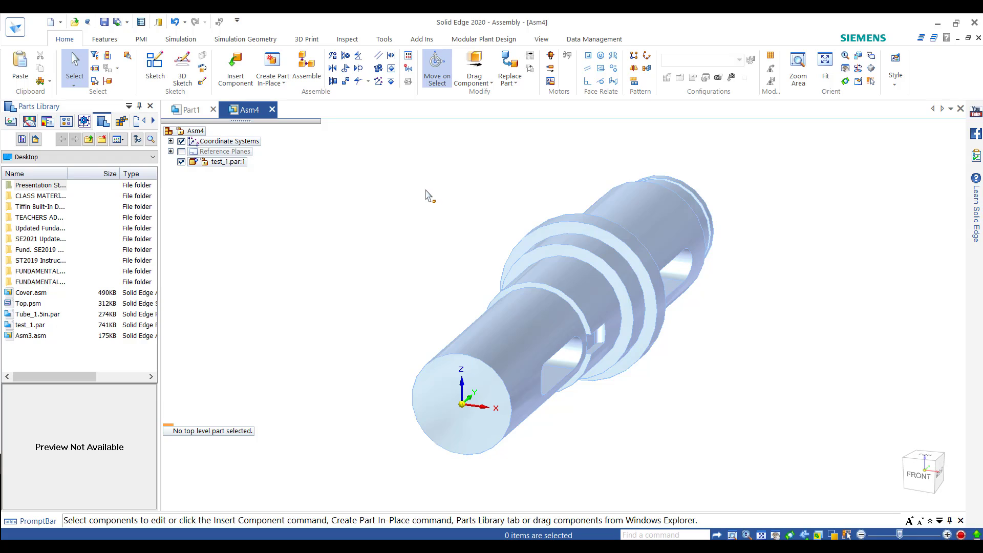
left_click(104, 22)
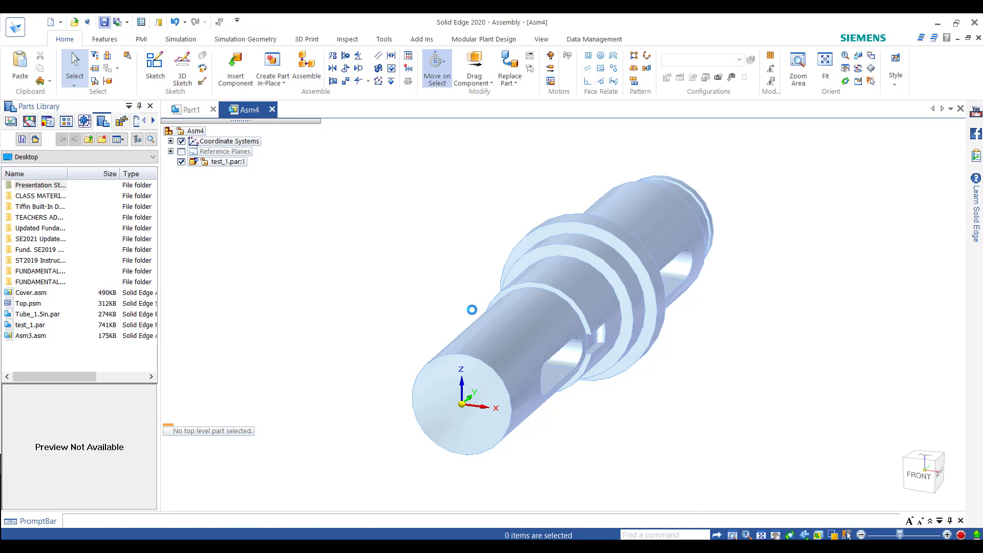
left_click(768, 365)
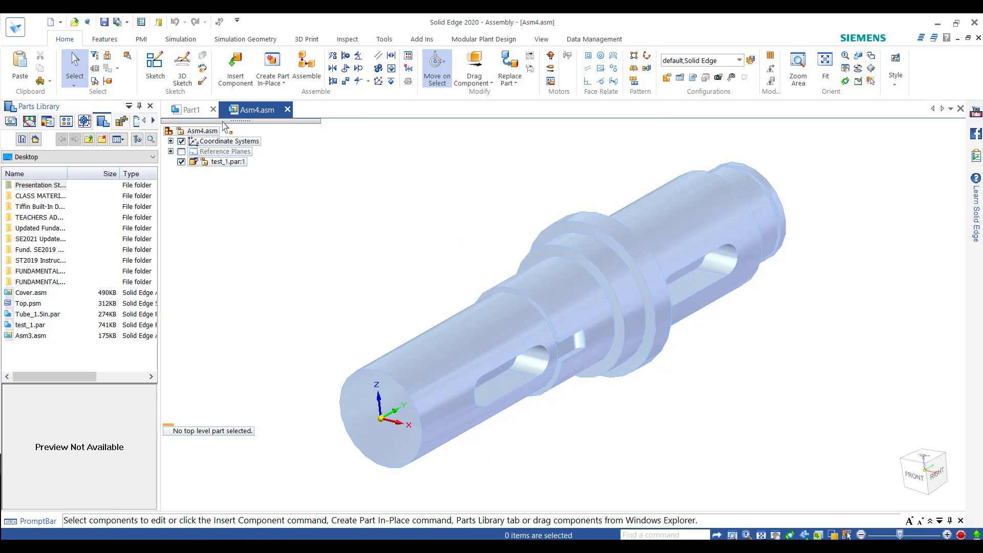
Step: Reopen test_1.par in the Shaft Designer from the assembly to review its design parameters, close it without updating, and return to the Part1 document
right_click(232, 168)
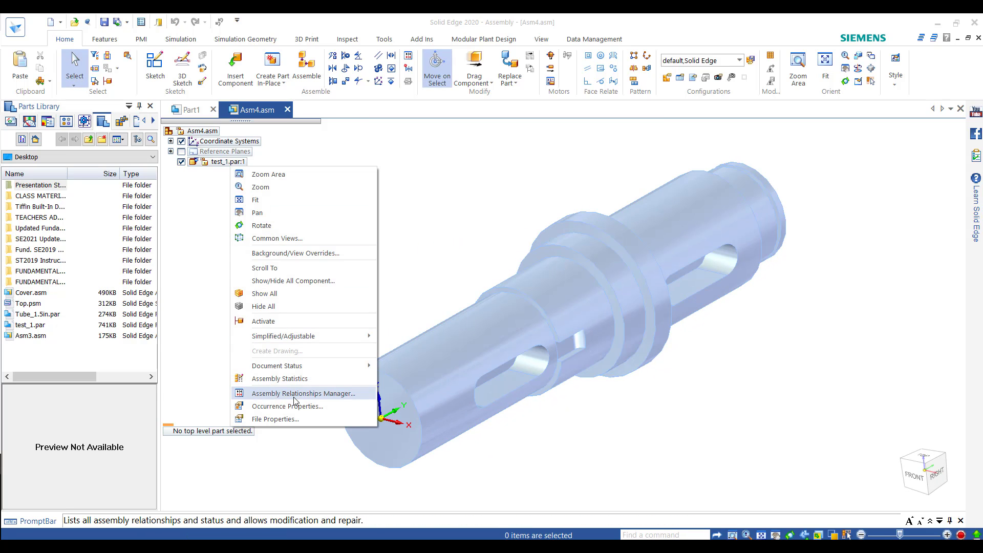
left_click(489, 176)
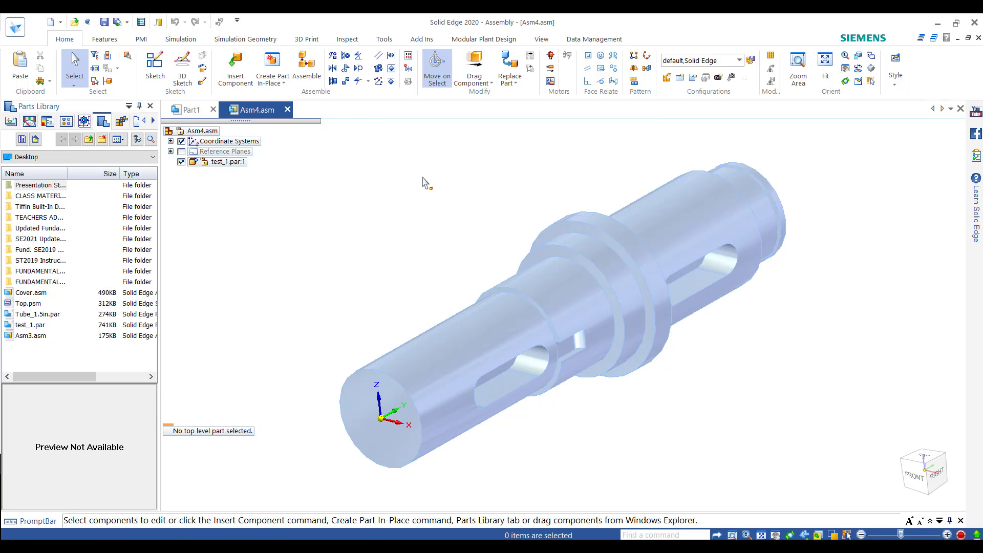
left_click(226, 163)
right_click(226, 163)
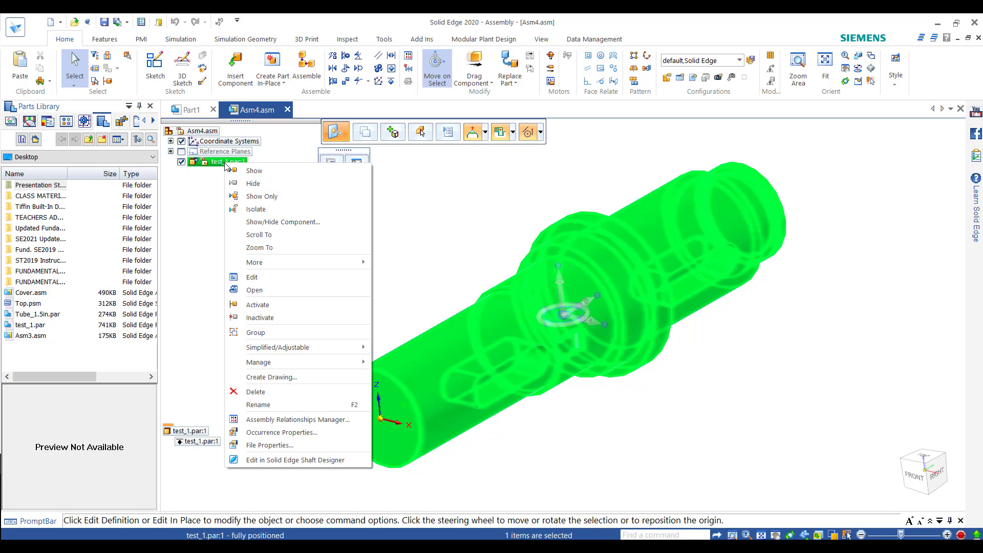
left_click(347, 463)
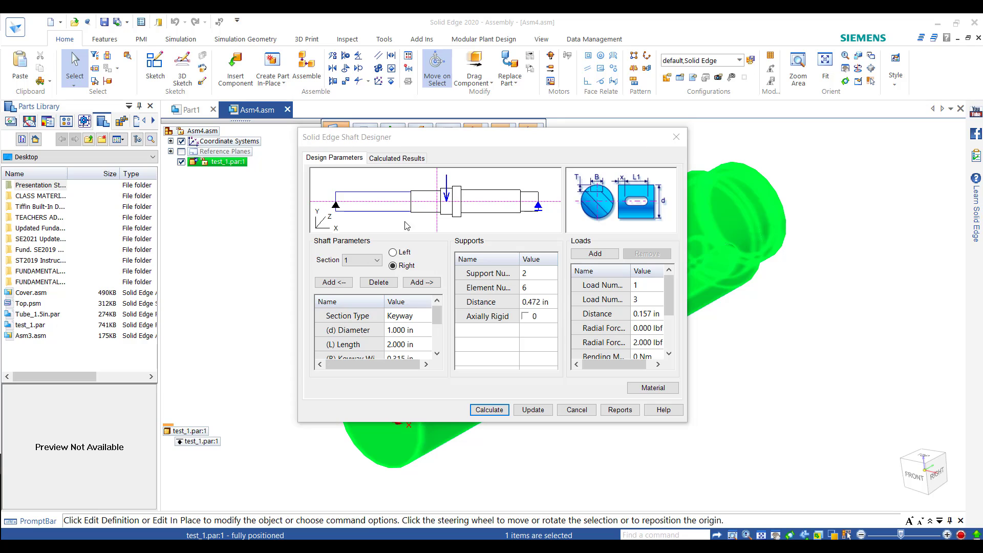
left_click(680, 139)
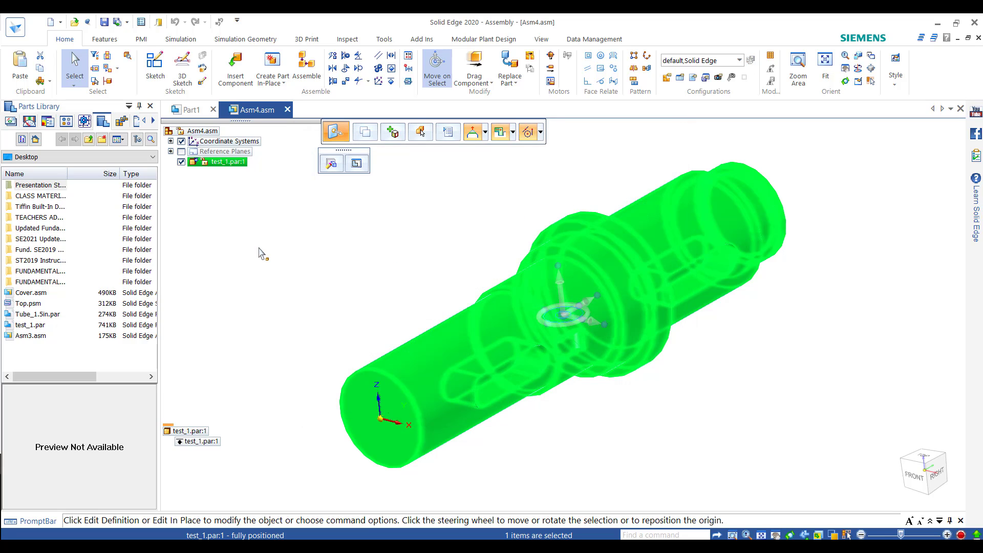
left_click(281, 188)
left_click(190, 109)
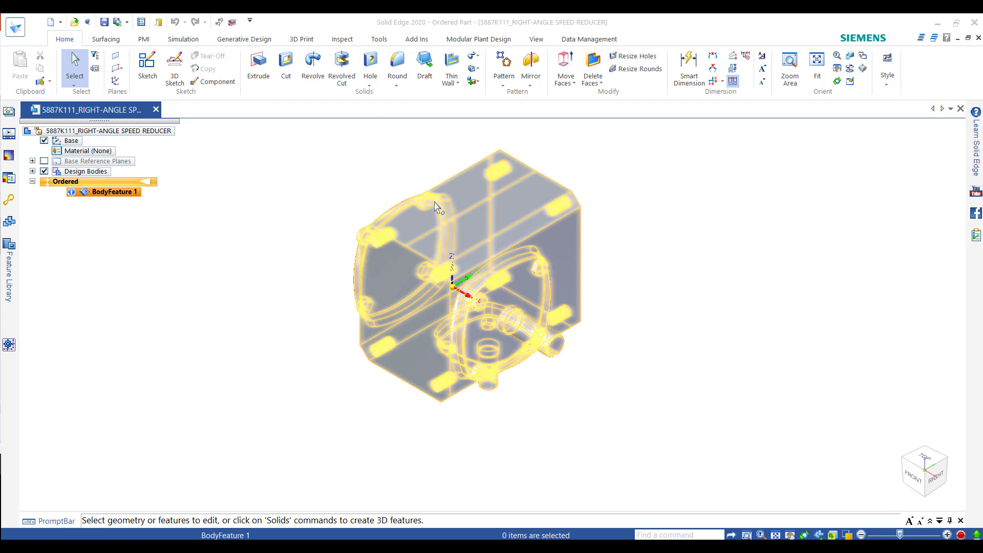
Step: Run the Geometry Inspector on all active models of the speed reducer, checking for both faults and small entities
left_click(333, 42)
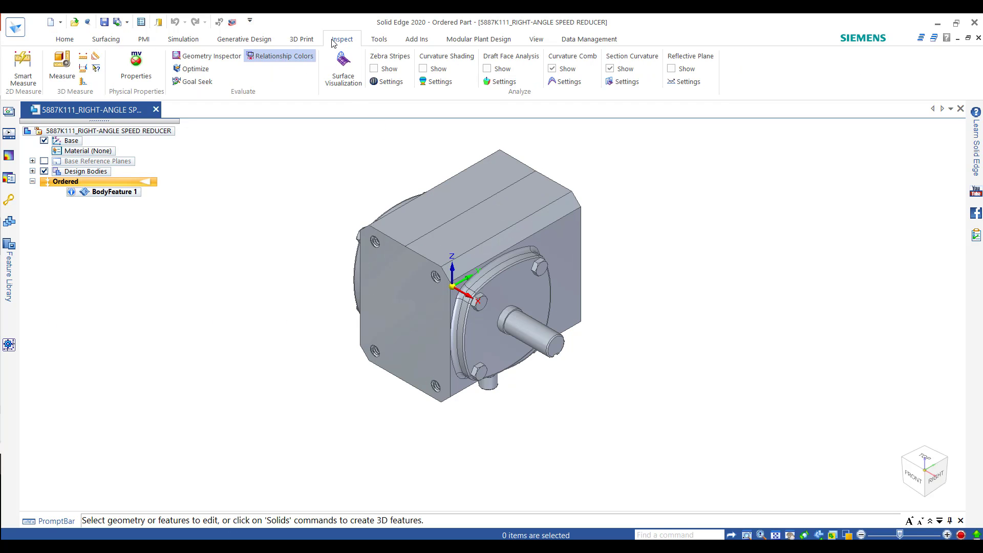
left_click(225, 57)
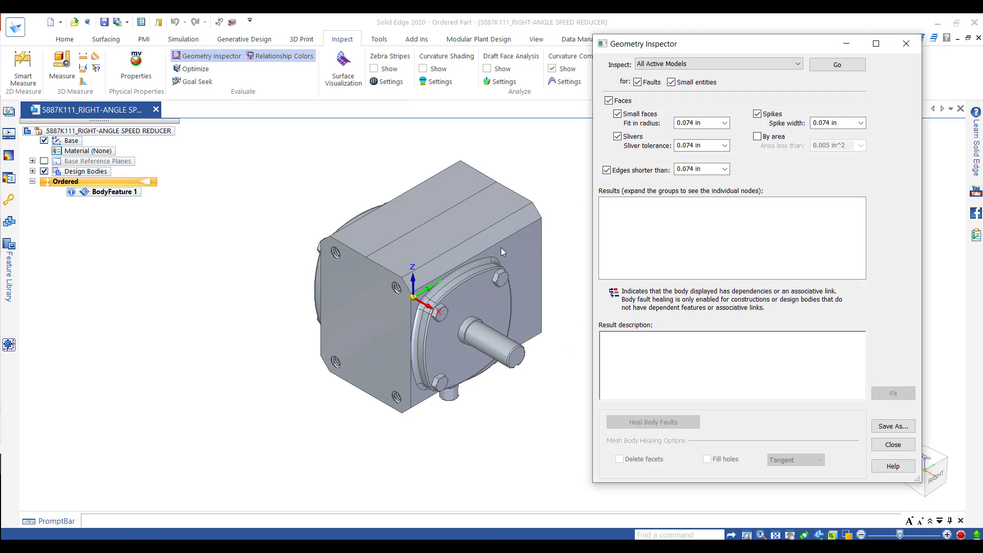
left_click(708, 66)
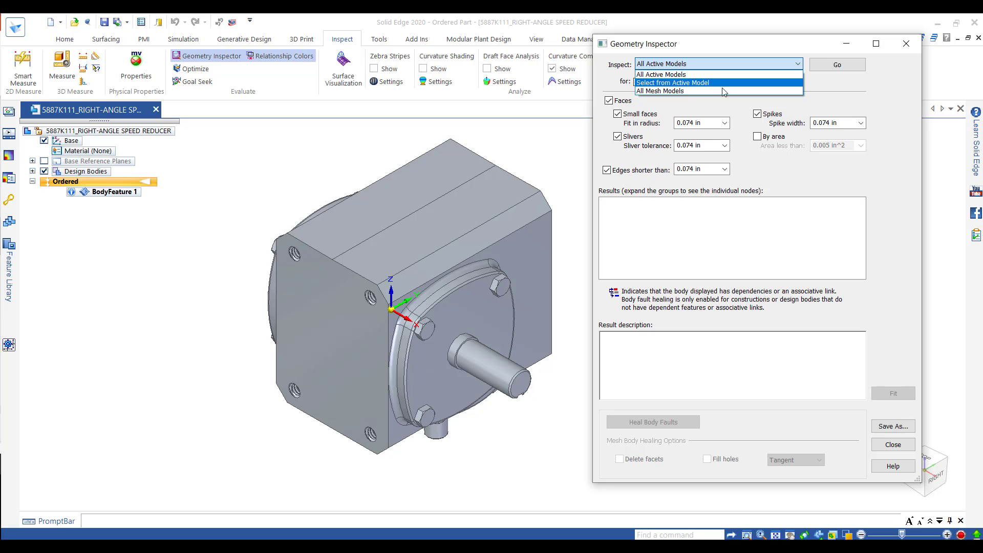
left_click(723, 75)
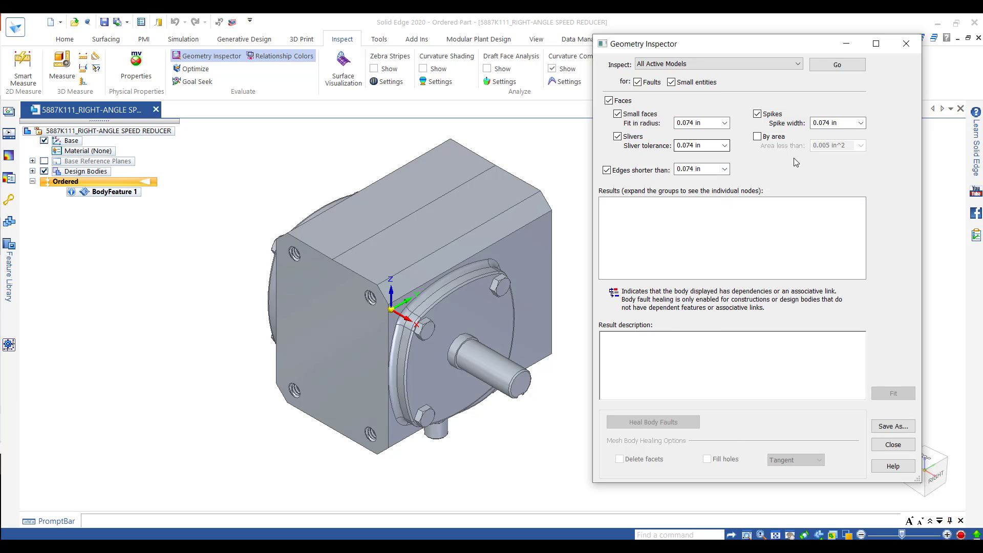
left_click(826, 66)
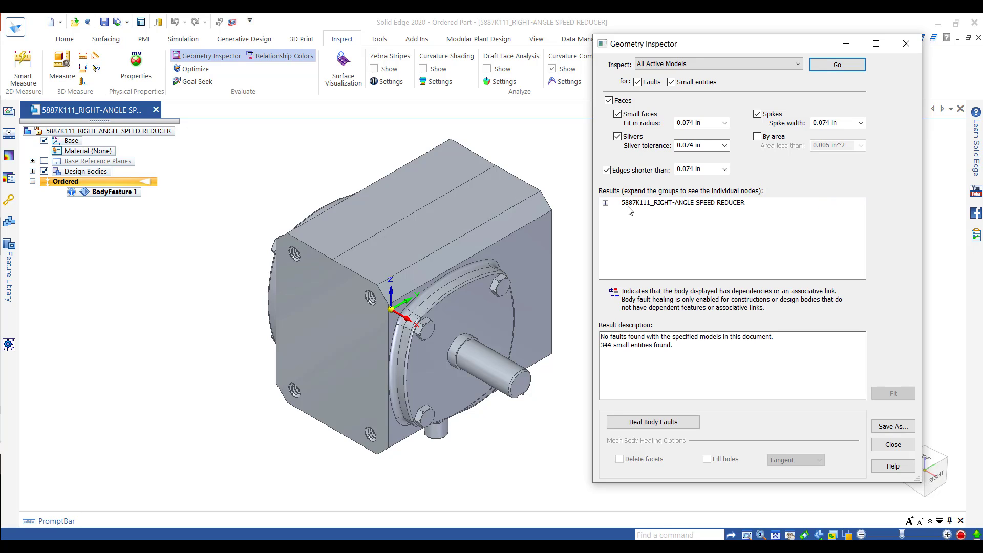
Step: Expand the inspection results to highlight the reducer's small entities, and heal the body faults
left_click(605, 203)
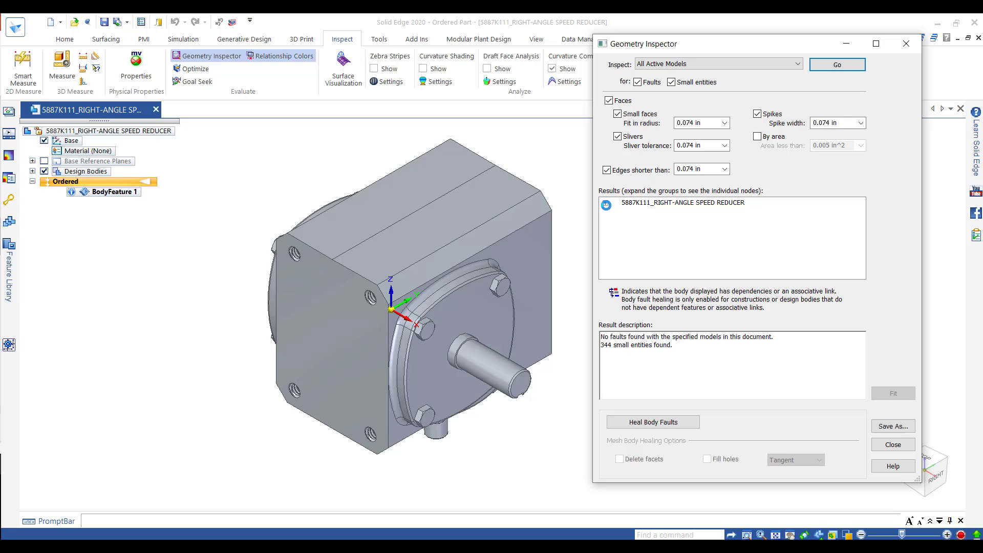
left_click(659, 204)
left_click(658, 212)
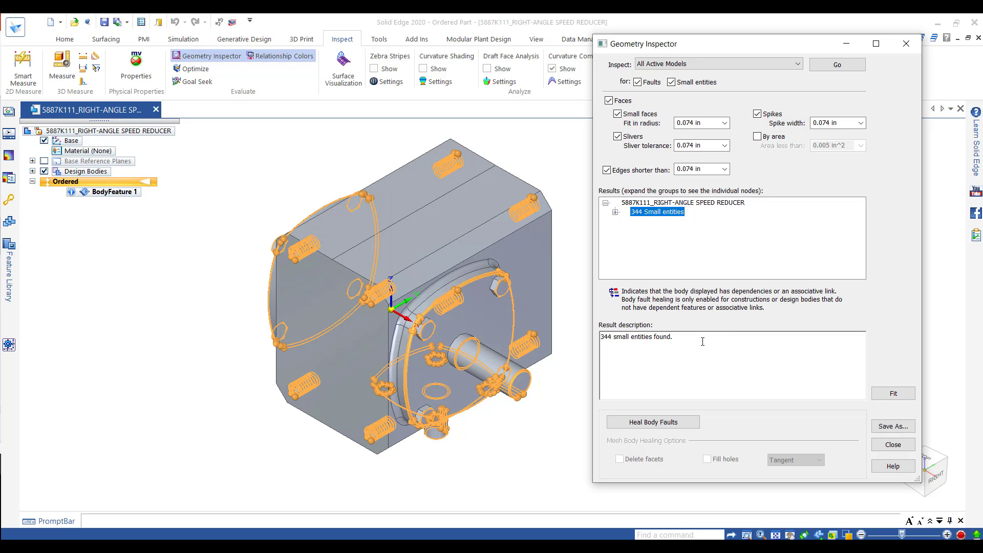
left_click(697, 210)
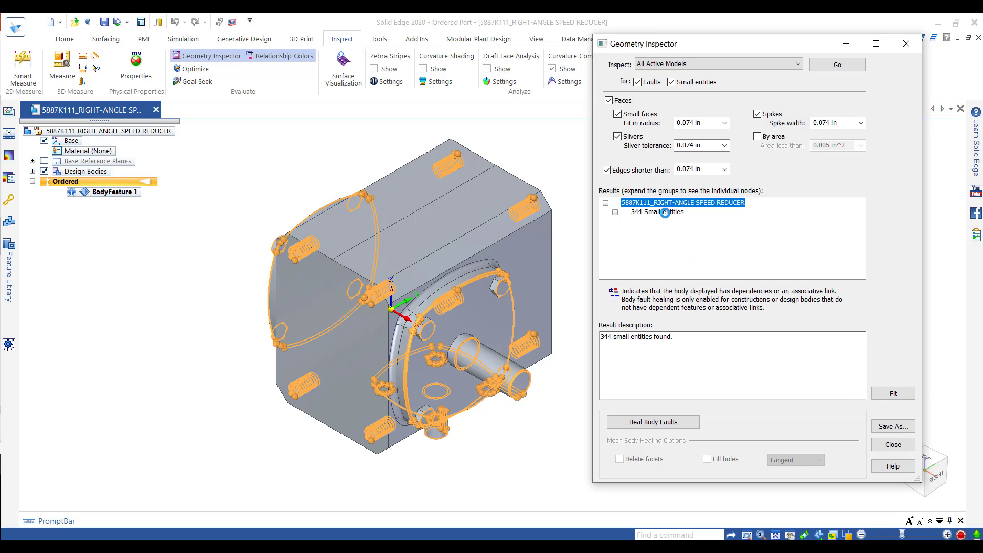
left_click(665, 212)
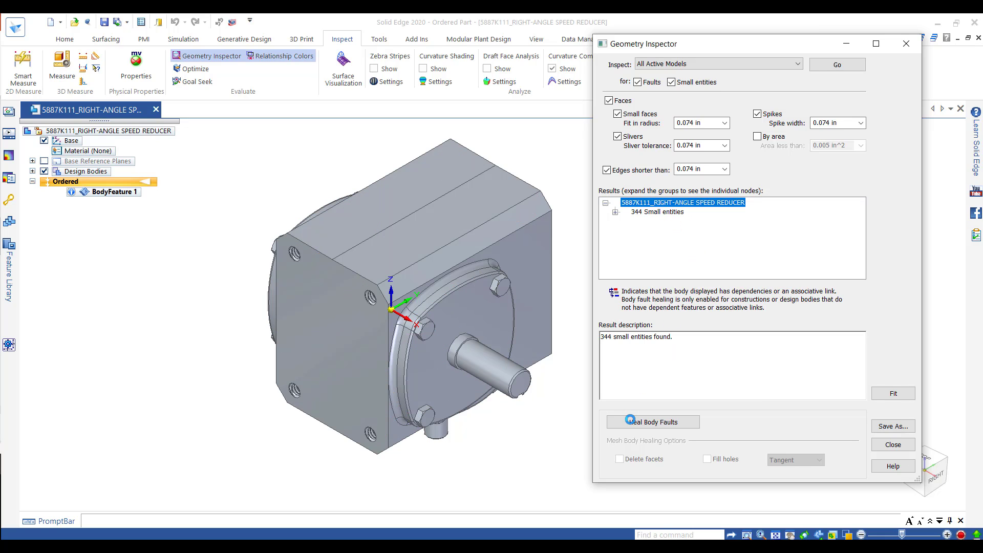
left_click(634, 423)
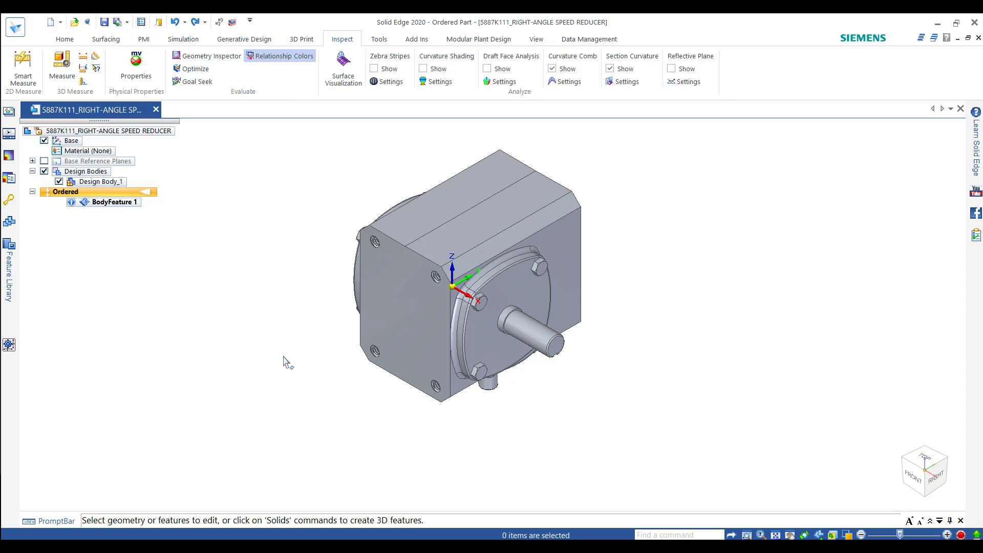
Step: Optimize the speed reducer body with Clean body, Full body optimization and Report enabled
mouse_move(109, 212)
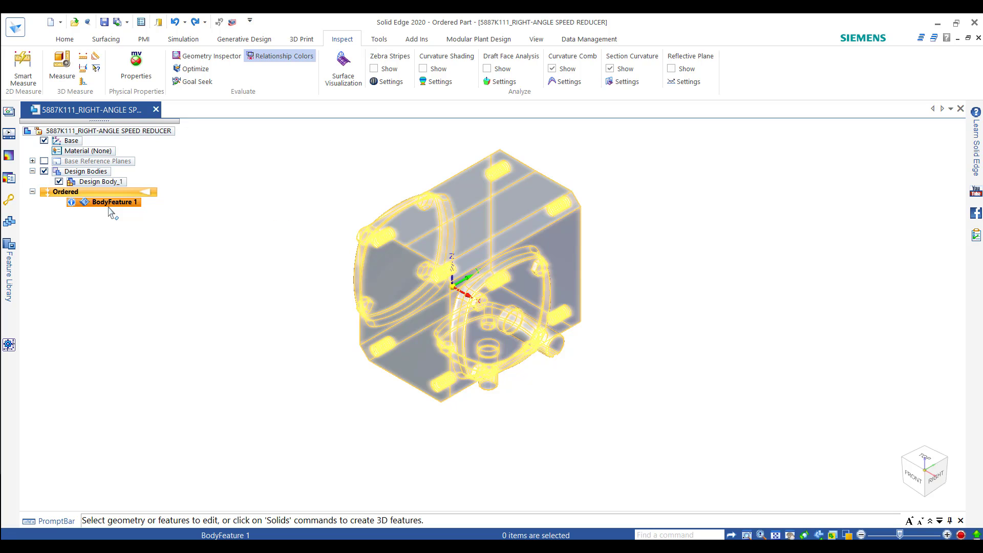
left_click(205, 70)
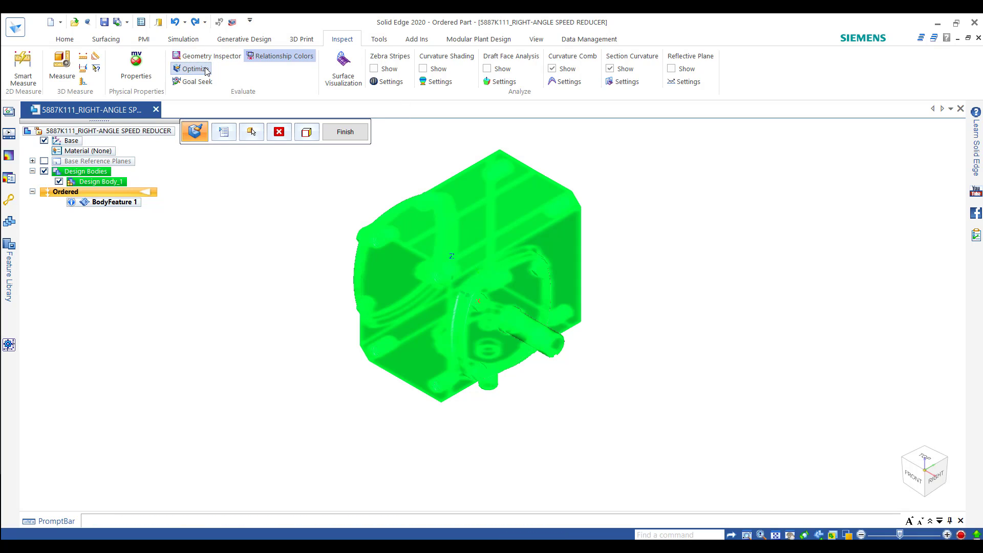
left_click(224, 133)
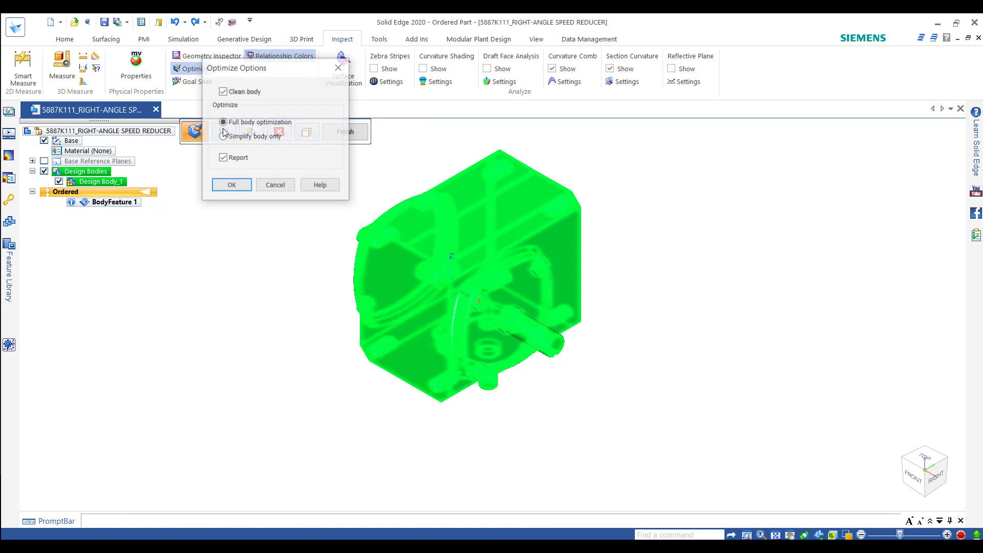
left_click_drag(256, 72, 231, 200)
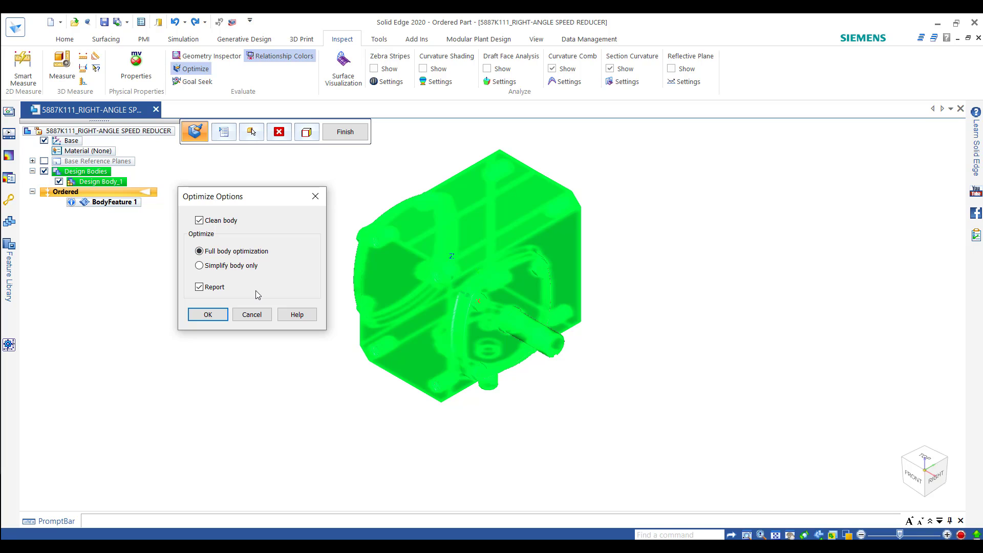
left_click(209, 316)
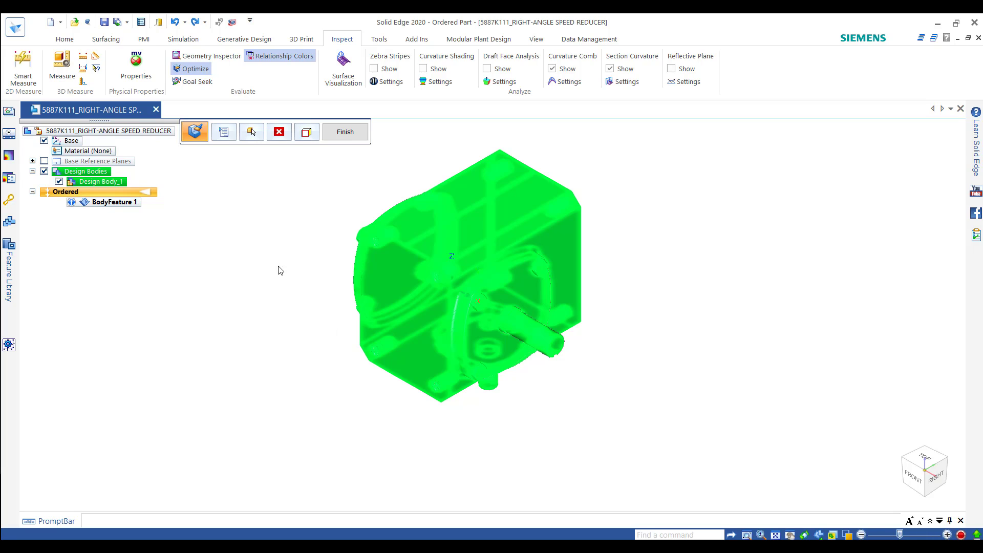
left_click(351, 137)
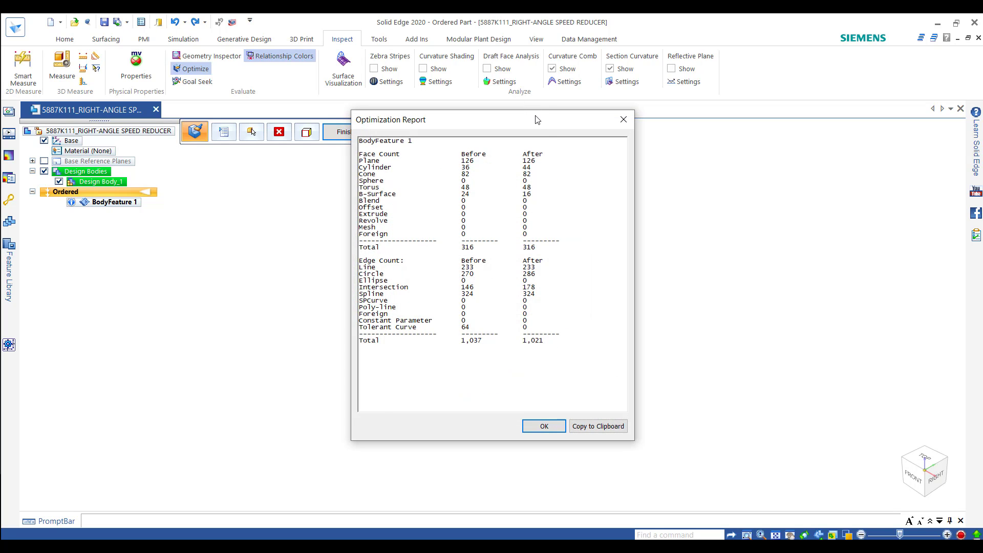
Step: Examine the before and after face and edge counts in the Optimization Report, and close the report
left_click_drag(538, 120, 802, 126)
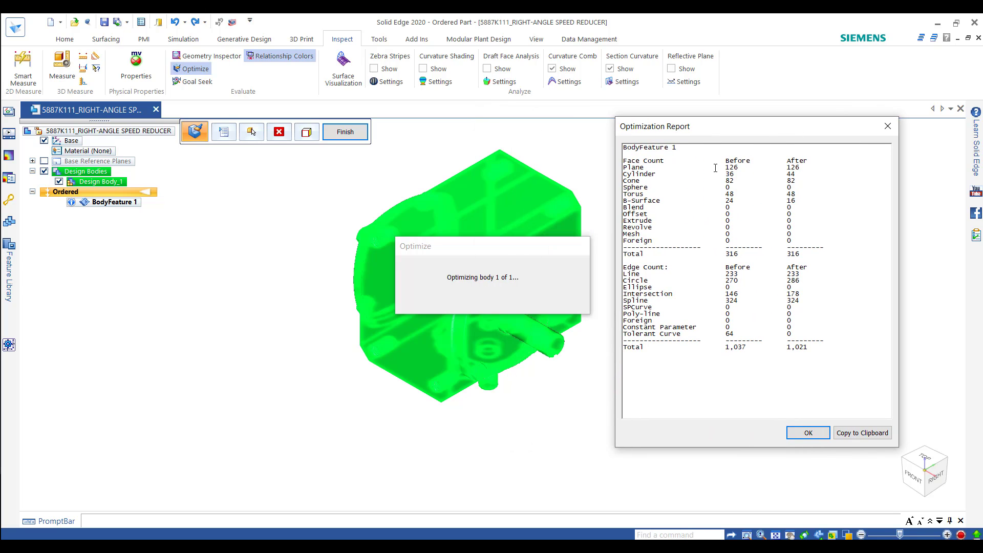
left_click_drag(718, 167, 806, 175)
left_click_drag(632, 160, 668, 160)
left_click_drag(632, 266, 661, 268)
left_click(646, 328)
left_click_drag(748, 348, 725, 348)
left_click_drag(808, 348, 783, 348)
left_click(814, 434)
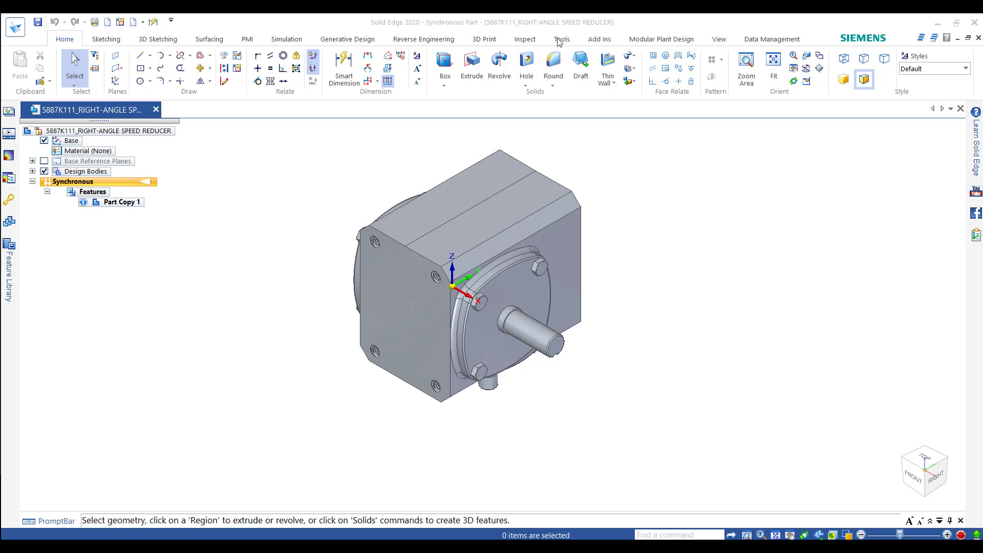
Step: Run Recognize Chamfers on the synchronous speed reducer and highlight the first chamfer and its setback on the model
left_click(516, 40)
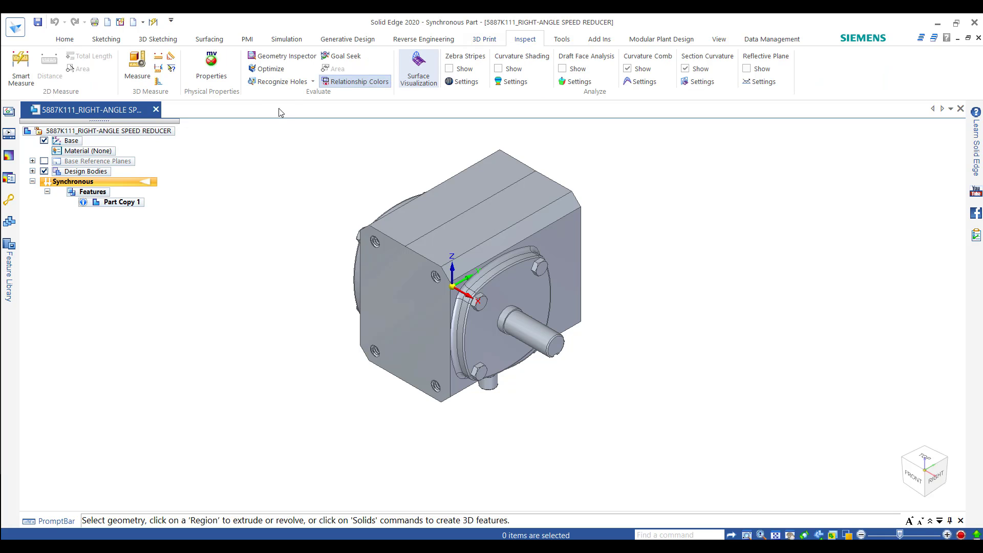
left_click(313, 82)
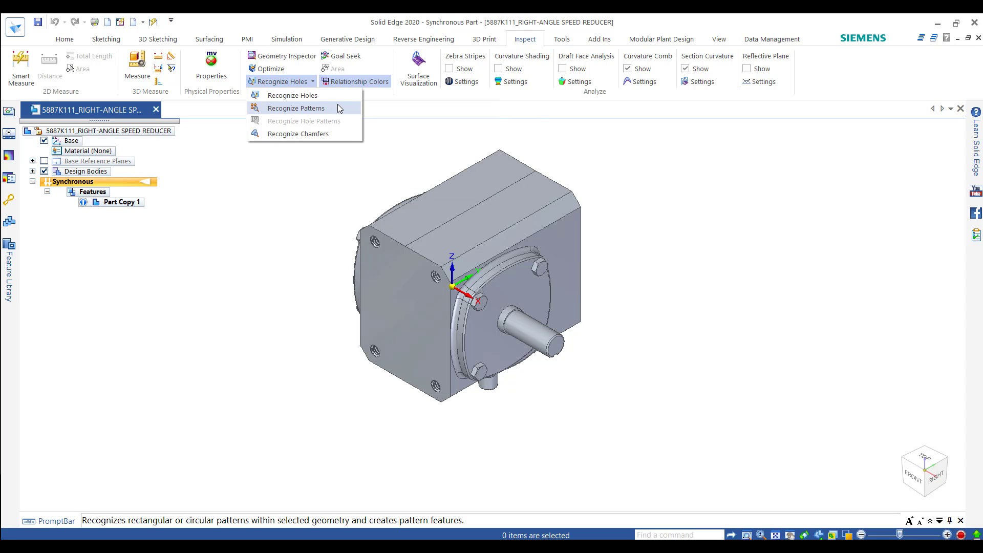
left_click(342, 136)
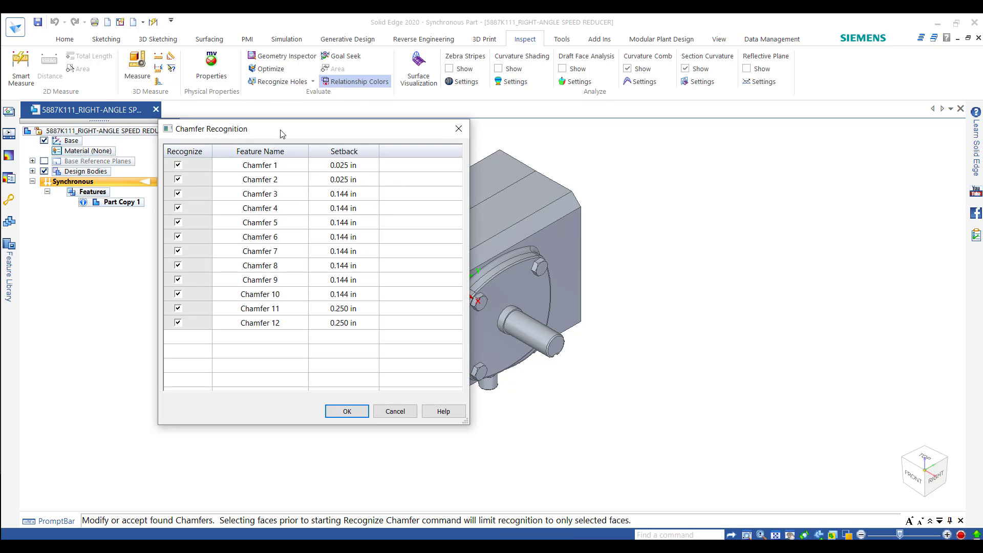
left_click_drag(296, 130, 762, 110)
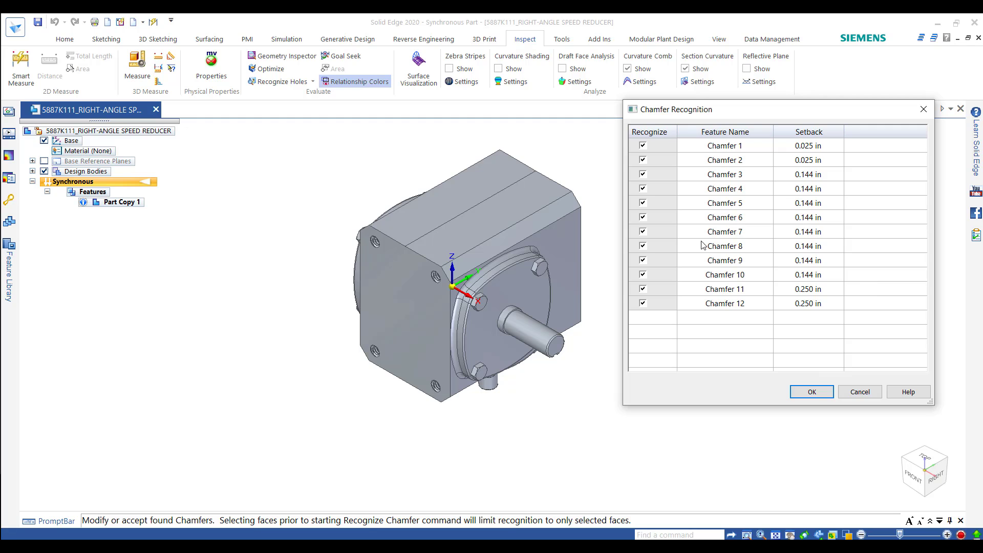
left_click(716, 151)
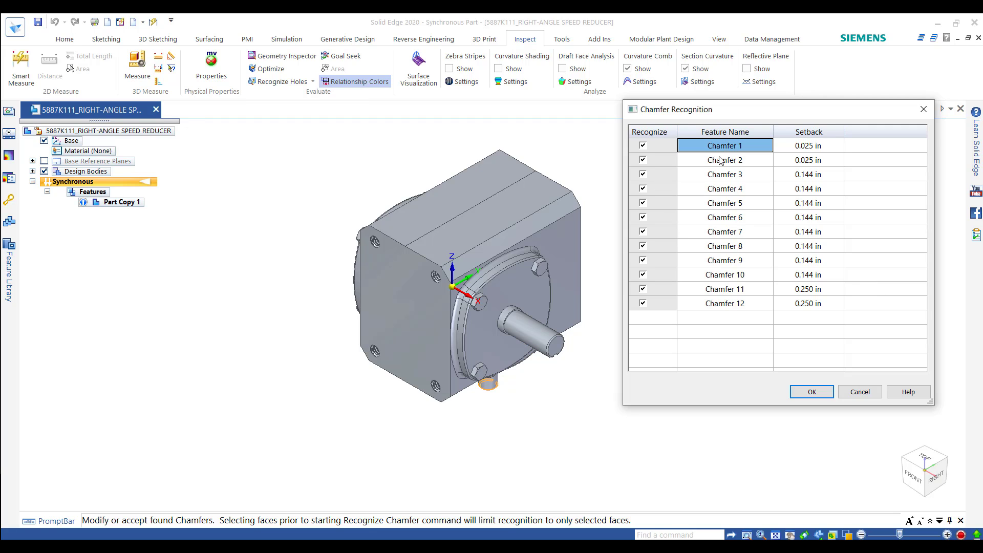
left_click(726, 159)
left_click(789, 149)
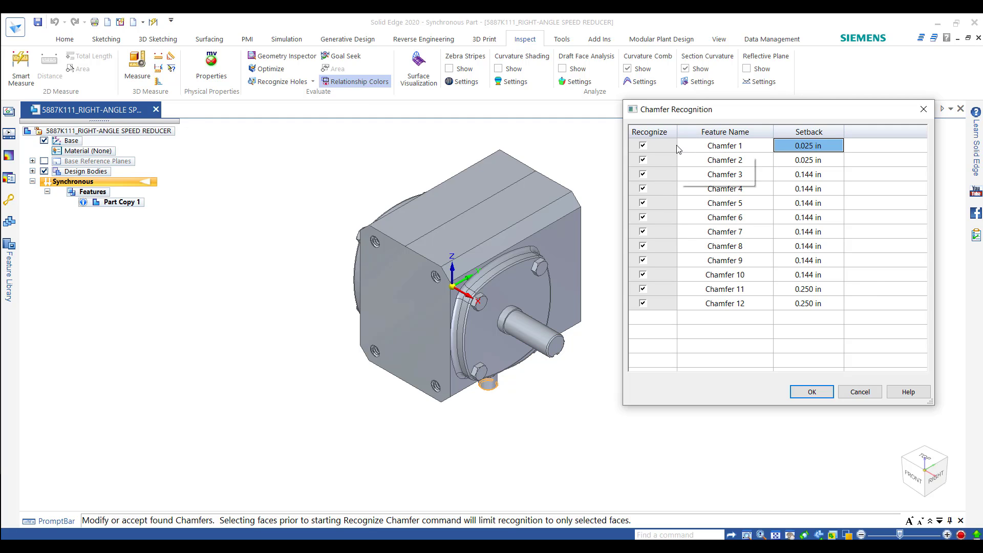
Step: Exclude the first chamfer from recognition, include it again, and accept all recognized chamfers as features
left_click(645, 147)
left_click(644, 146)
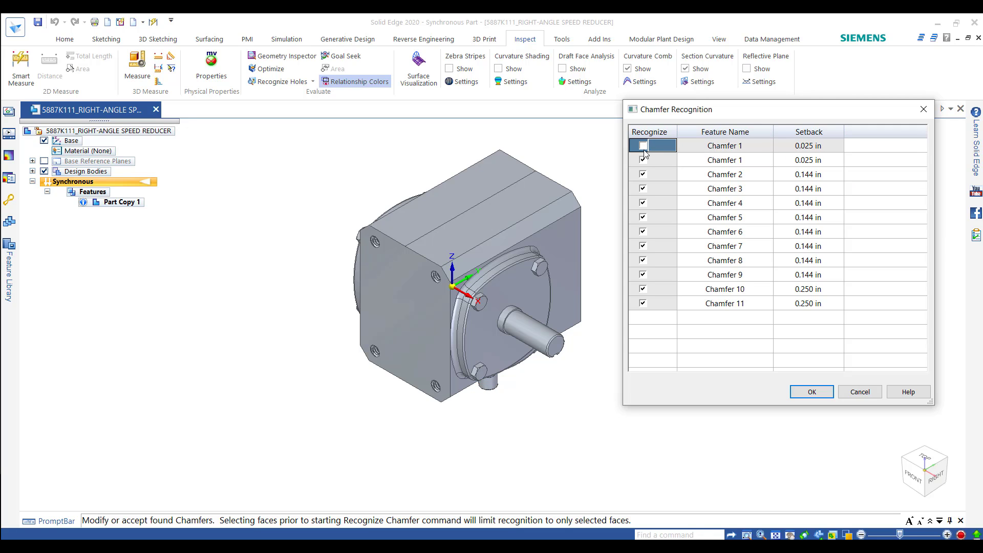
left_click(644, 146)
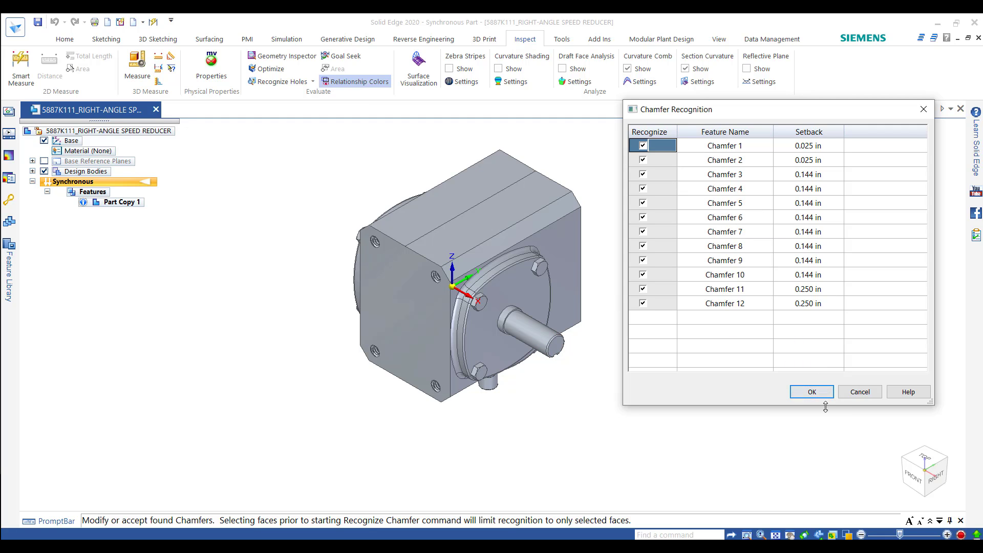
left_click(812, 392)
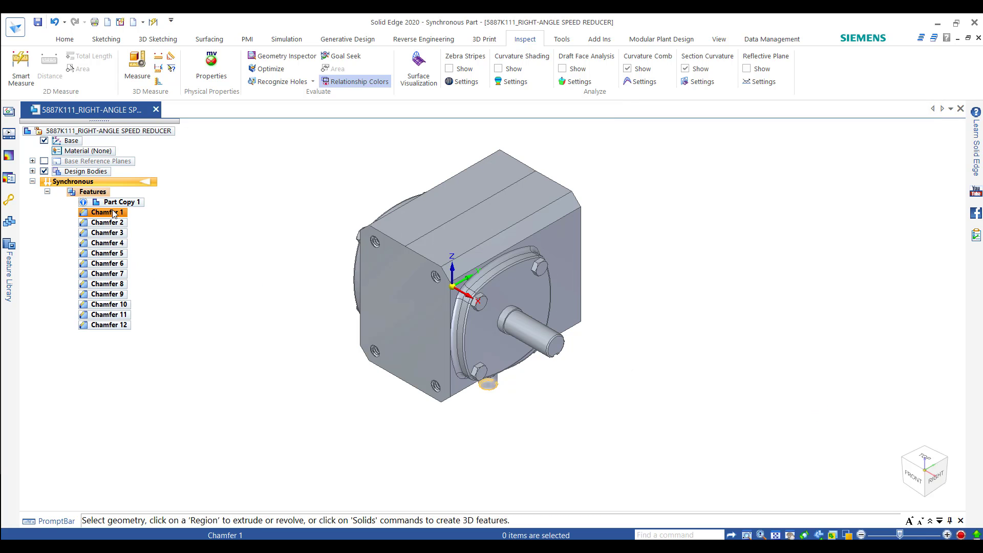
Step: Open the setback value of Chamfer 12 for editing, moving the Design Intent options clear of the feature list
left_click(115, 325)
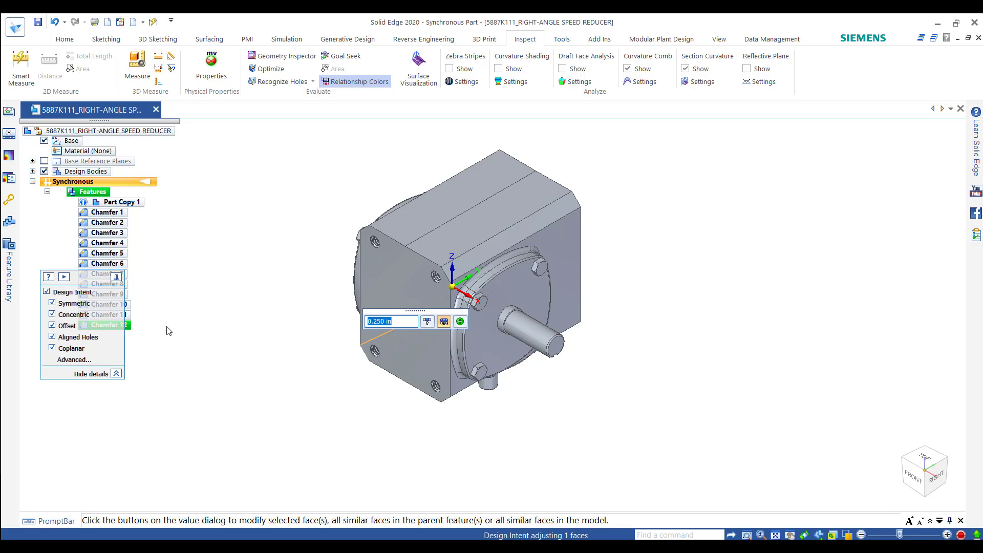
left_click_drag(82, 285, 205, 362)
left_click(390, 321)
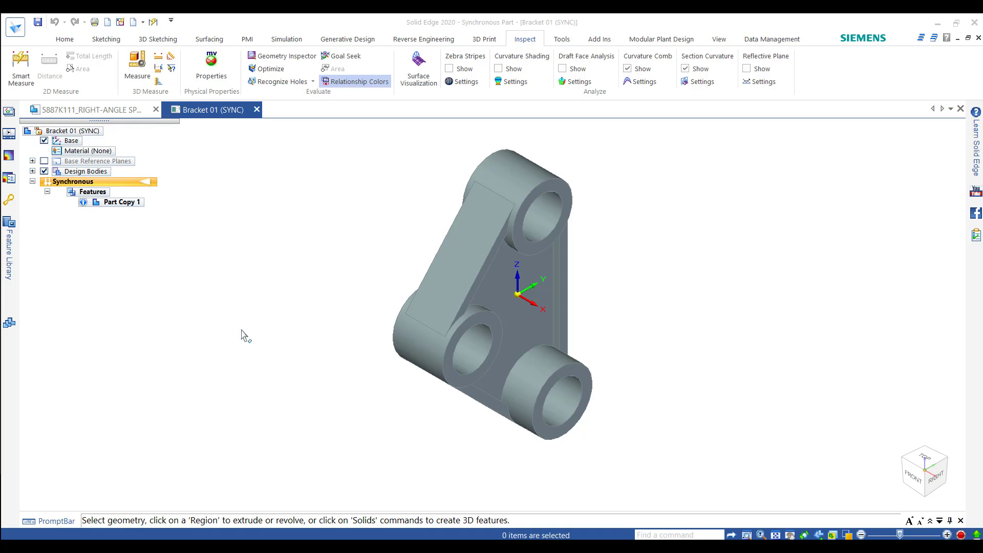
Step: Run Recognize Holes on the Bracket 01 (SYNC) part and accept the simple holes as a Hole 1 feature group
scroll(241, 341, "down", 3)
scroll(566, 331, "up", 2)
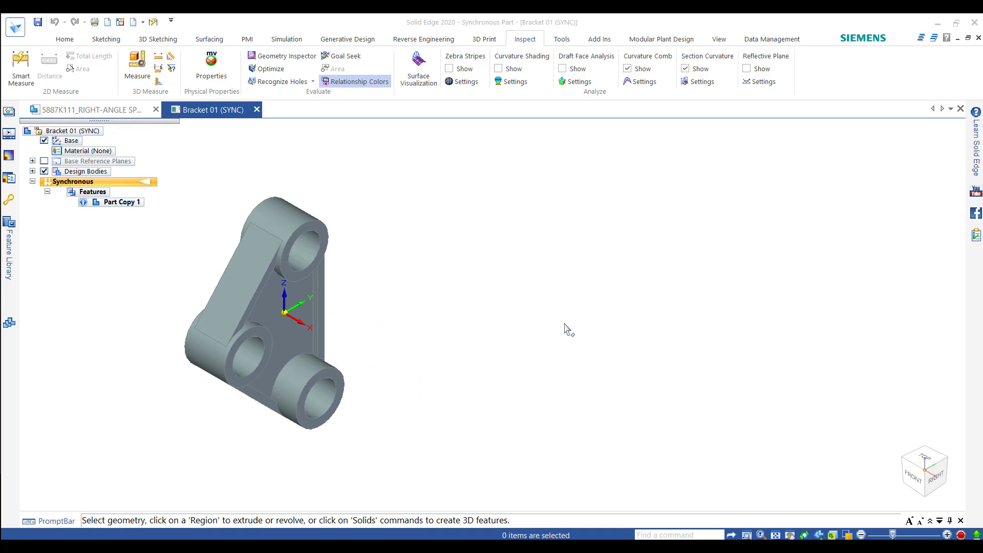
left_click(283, 85)
left_click_drag(354, 195, 639, 181)
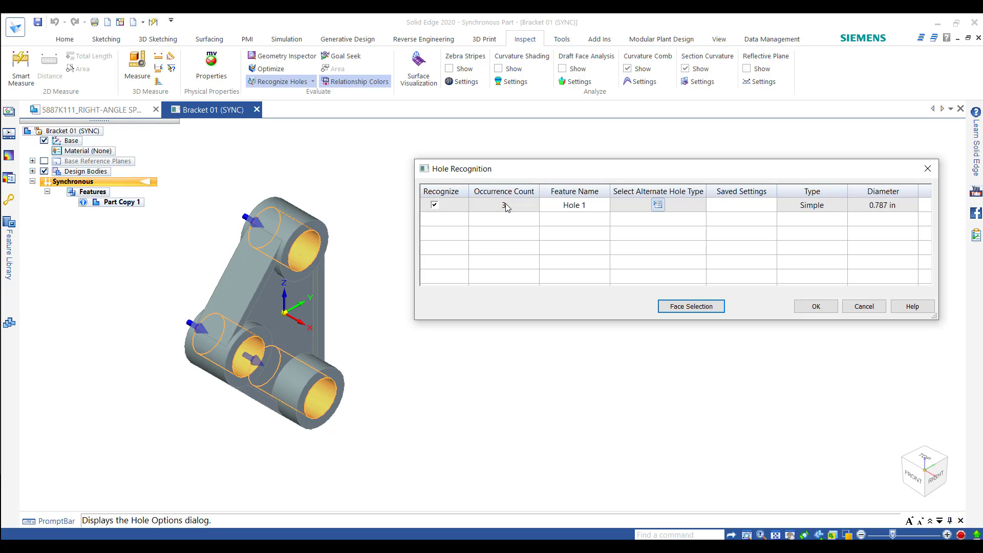
left_click(595, 207)
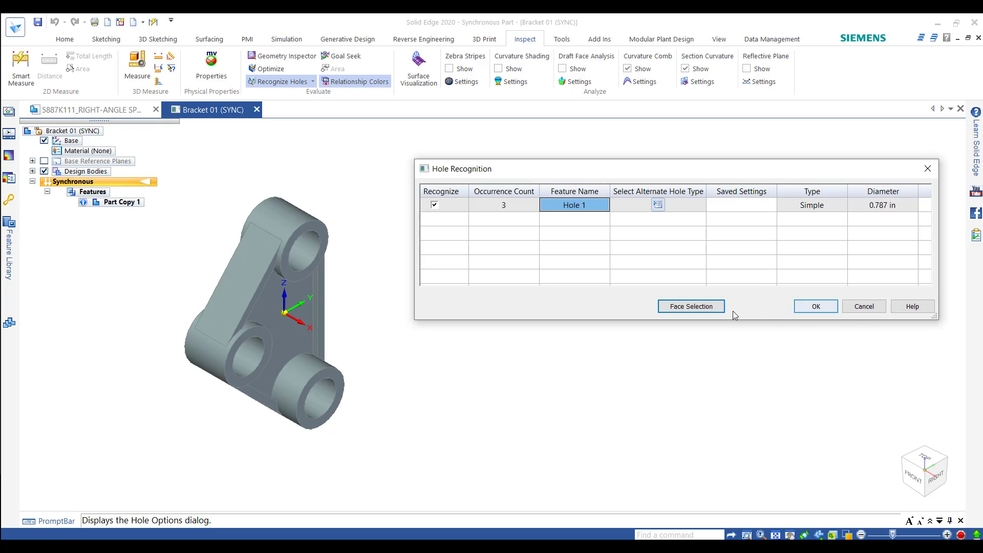
left_click(828, 312)
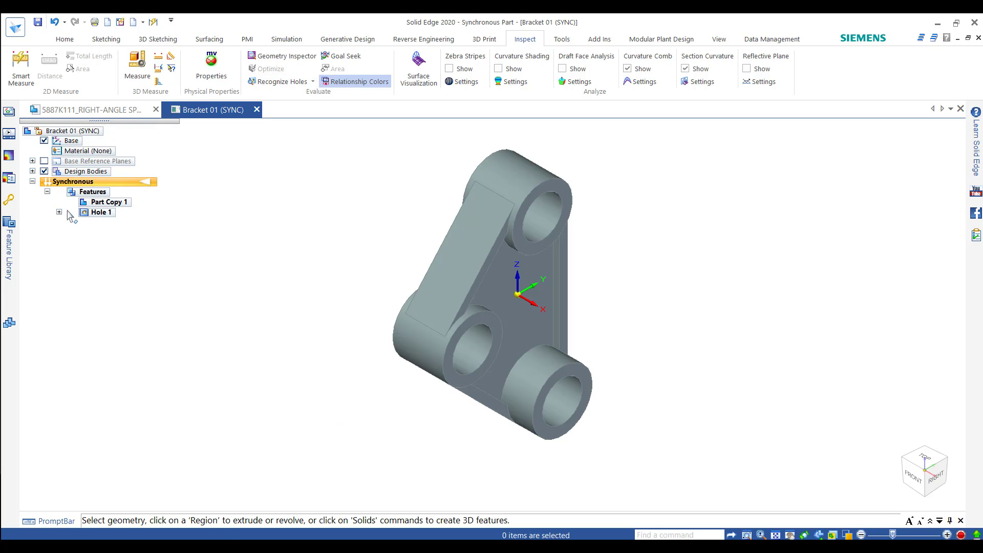
Step: Expand the Hole 1 group, highlight its individual holes on the bracket one after another, and clear the selection
left_click(93, 213)
left_click(151, 231)
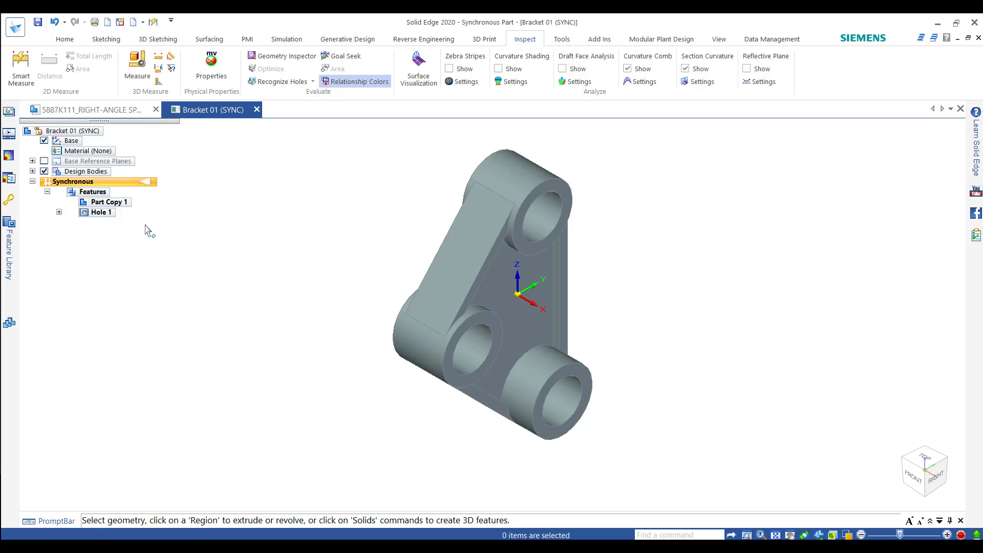
left_click(59, 212)
left_click(112, 224)
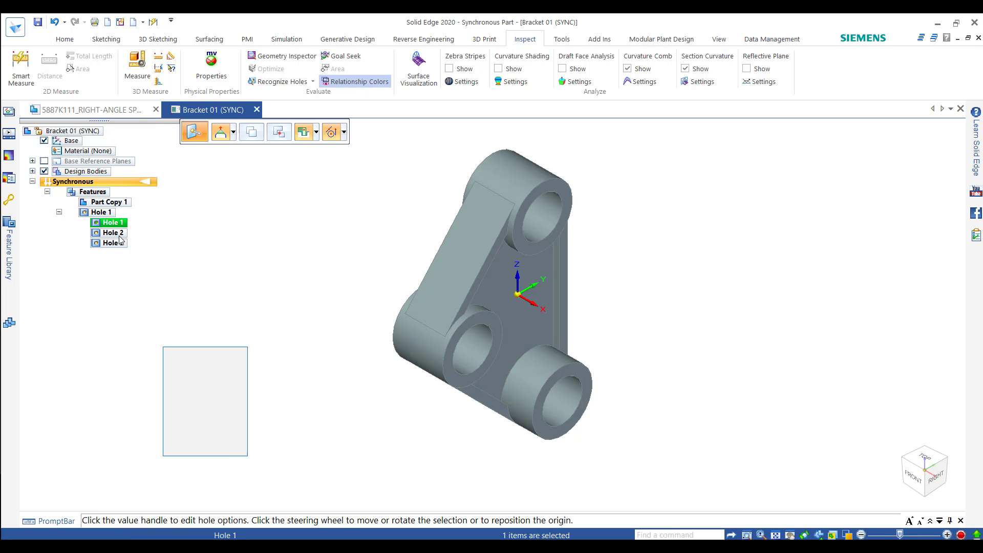
left_click(113, 233)
left_click(118, 244)
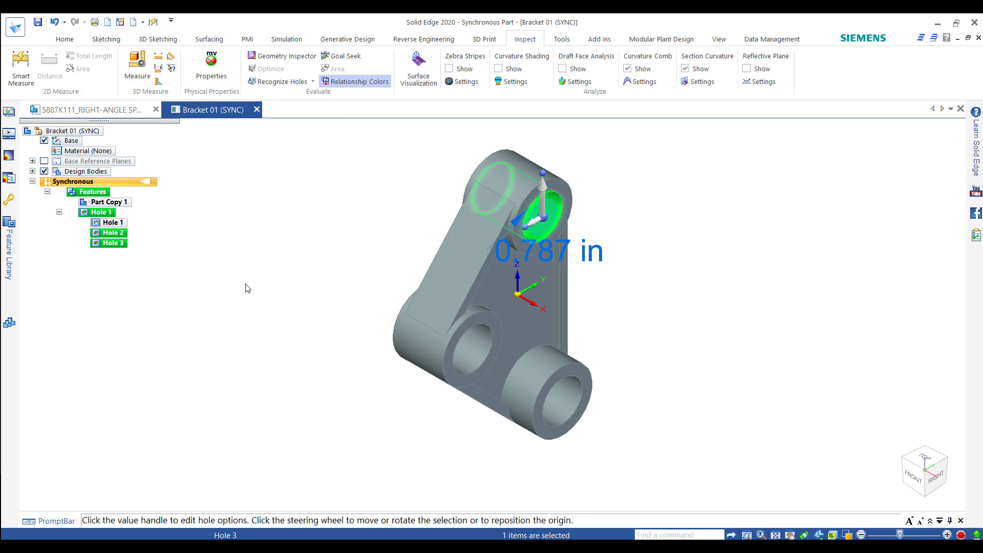
left_click(246, 263)
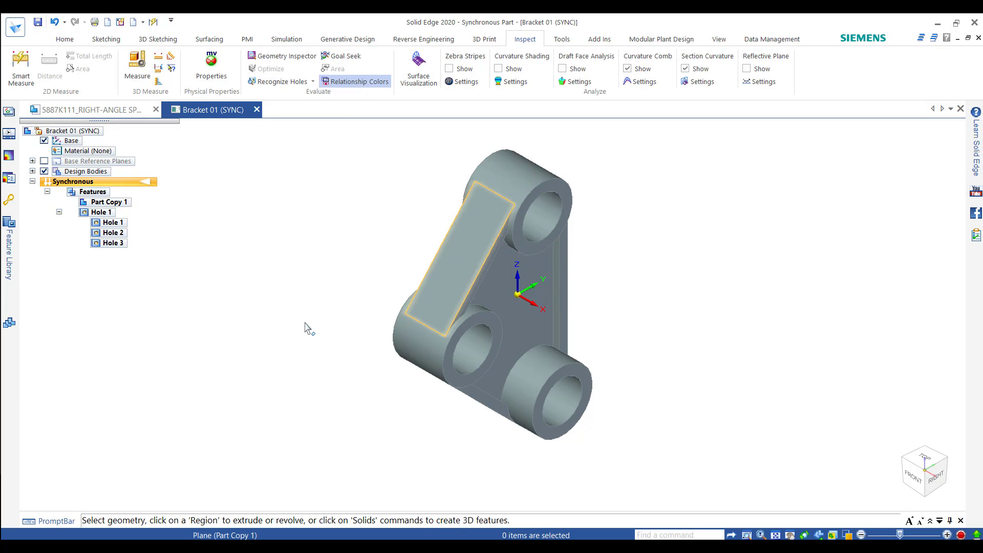